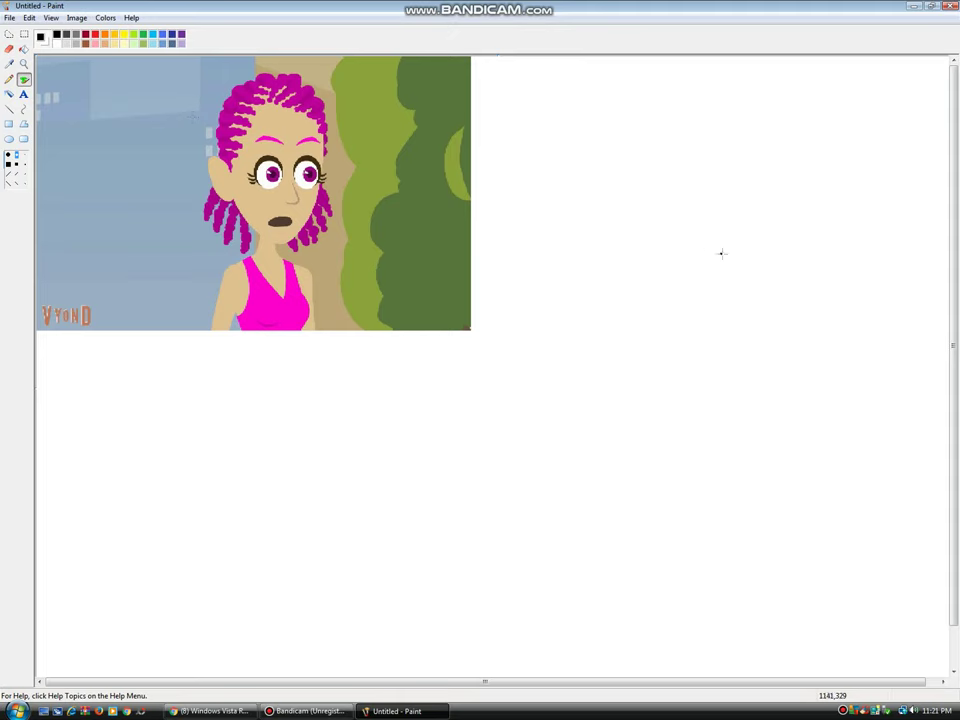
# Brush the black outline of the face and a rounded ear on the blank canvas beside the reference picture
pyautogui.moveTo(746, 247)
pyautogui.mouseDown()
pyautogui.moveTo(722, 326)
pyautogui.moveTo(684, 358)
pyautogui.moveTo(614, 327)
pyautogui.moveTo(598, 285)
pyautogui.moveTo(540, 257)
pyautogui.moveTo(561, 204)
pyautogui.moveTo(599, 211)
pyautogui.mouseUp()
pyautogui.click(913, 710)
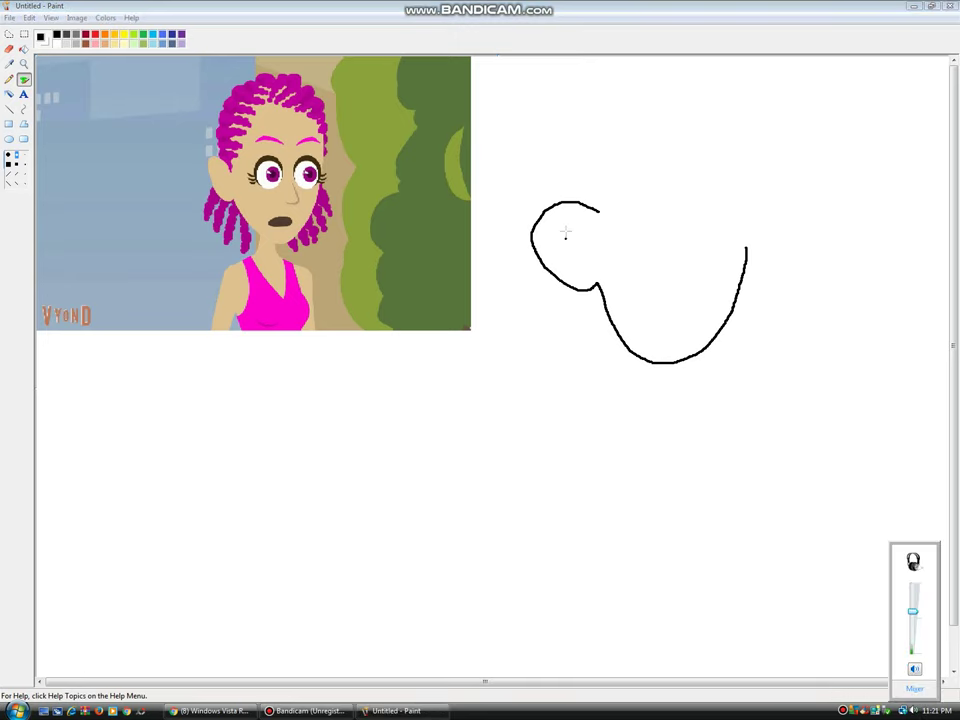
pyautogui.click(575, 200)
pyautogui.moveTo(579, 201)
pyautogui.mouseDown()
pyautogui.moveTo(600, 188)
pyautogui.moveTo(591, 158)
pyautogui.moveTo(606, 140)
pyautogui.moveTo(610, 79)
pyautogui.moveTo(627, 57)
pyautogui.mouseUp()
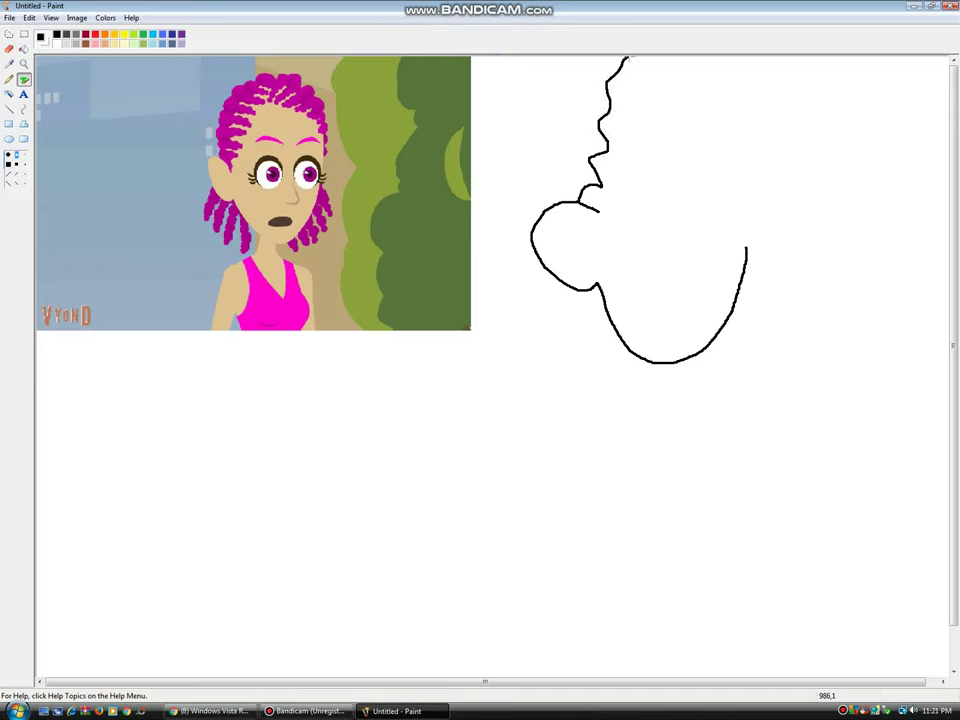
pyautogui.hotkey('ctrl', 'z')
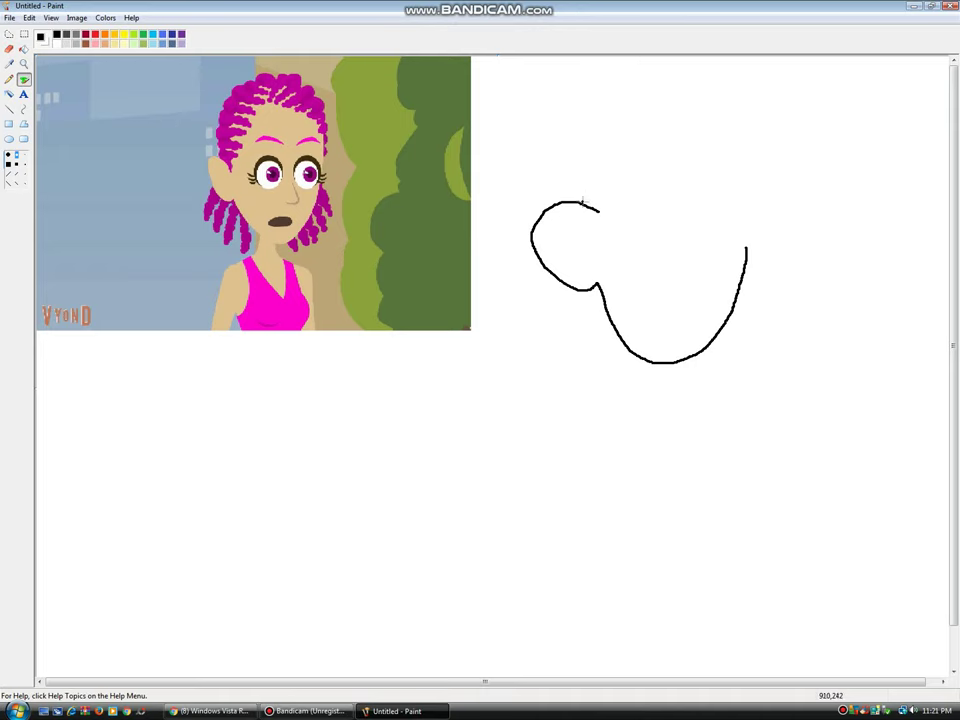
# Draw the jagged hairline, the wavy outer hair contour and the pointed braids hanging on both sides of the face
pyautogui.moveTo(582, 203)
pyautogui.mouseDown()
pyautogui.moveTo(610, 176)
pyautogui.moveTo(602, 157)
pyautogui.moveTo(626, 146)
pyautogui.moveTo(619, 132)
pyautogui.moveTo(635, 107)
pyautogui.moveTo(651, 94)
pyautogui.moveTo(682, 108)
pyautogui.moveTo(688, 128)
pyautogui.moveTo(699, 99)
pyautogui.moveTo(703, 135)
pyautogui.moveTo(723, 121)
pyautogui.moveTo(731, 159)
pyautogui.moveTo(755, 153)
pyautogui.moveTo(764, 185)
pyautogui.moveTo(753, 242)
pyautogui.mouseUp()
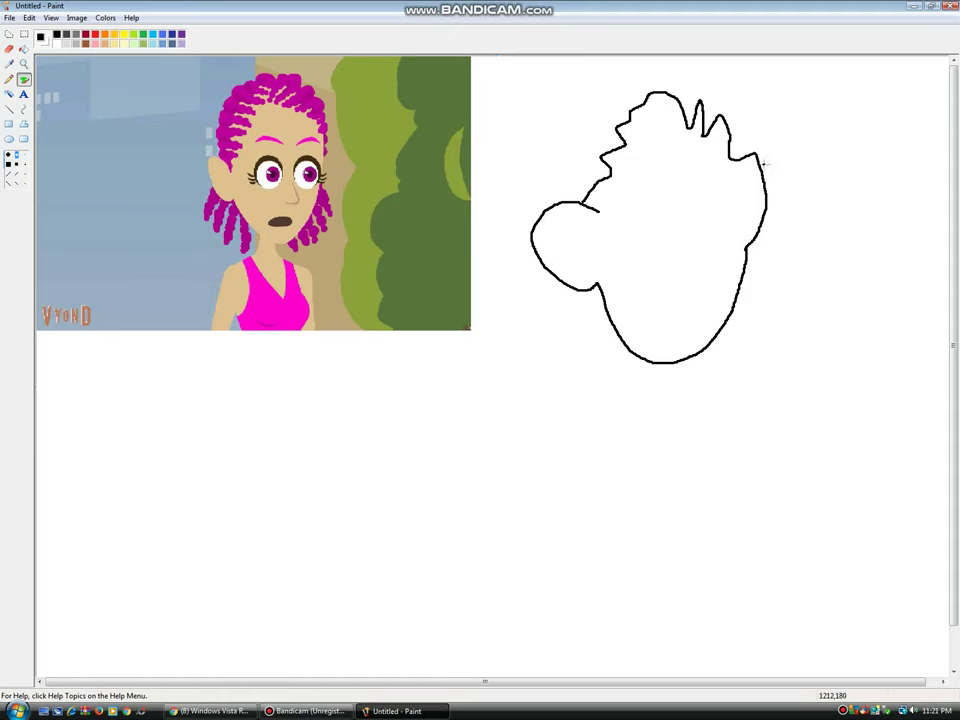
pyautogui.moveTo(763, 163)
pyautogui.mouseDown()
pyautogui.moveTo(763, 102)
pyautogui.moveTo(749, 83)
pyautogui.moveTo(699, 70)
pyautogui.moveTo(630, 70)
pyautogui.moveTo(605, 85)
pyautogui.moveTo(562, 74)
pyautogui.moveTo(533, 139)
pyautogui.moveTo(540, 213)
pyautogui.mouseUp()
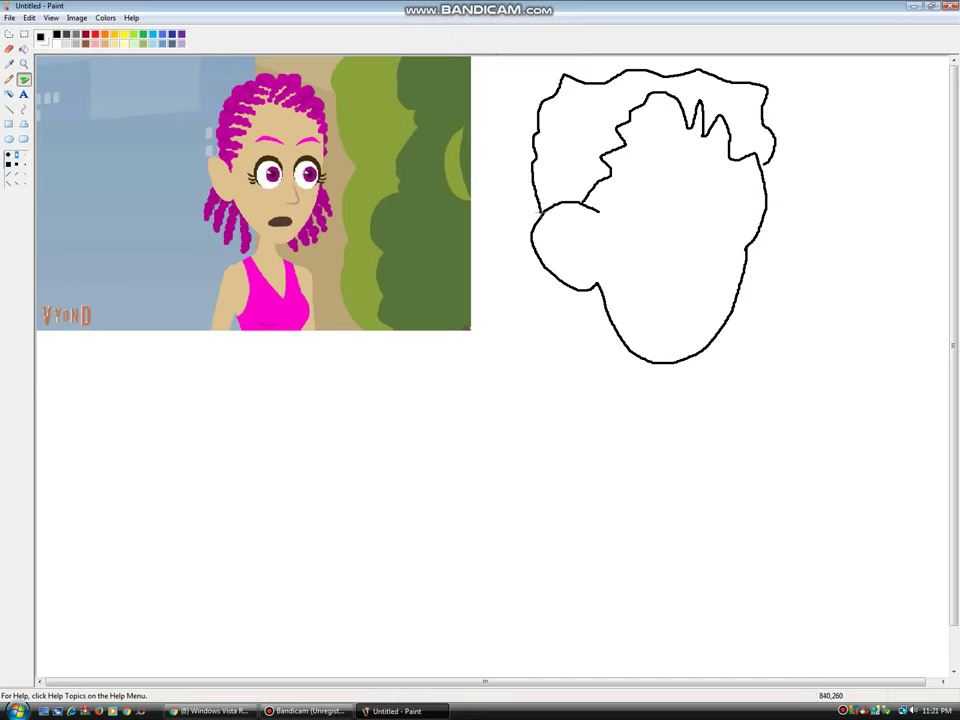
pyautogui.moveTo(545, 268)
pyautogui.mouseDown()
pyautogui.moveTo(545, 303)
pyautogui.moveTo(560, 300)
pyautogui.moveTo(565, 340)
pyautogui.moveTo(584, 306)
pyautogui.moveTo(612, 348)
pyautogui.mouseUp()
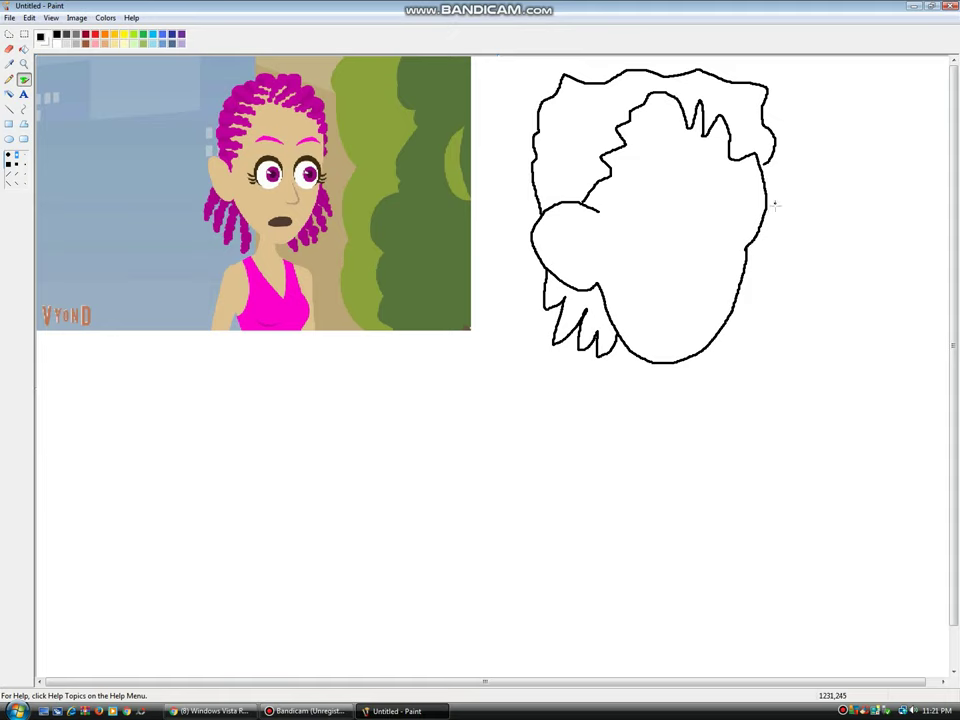
pyautogui.moveTo(760, 234)
pyautogui.mouseDown()
pyautogui.moveTo(774, 263)
pyautogui.moveTo(777, 293)
pyautogui.moveTo(764, 293)
pyautogui.moveTo(764, 320)
pyautogui.moveTo(750, 318)
pyautogui.moveTo(701, 334)
pyautogui.mouseUp()
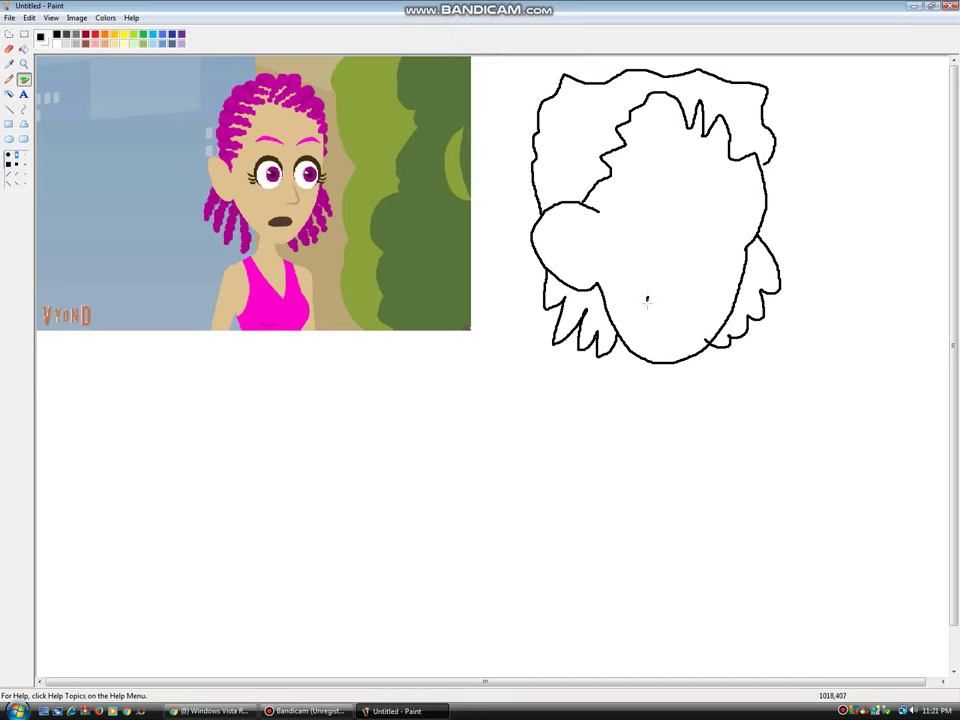
# Draw a smiling mouth and erase the stray braid line that runs inside the chin
pyautogui.moveTo(647, 300); pyautogui.dragTo(690, 306)
pyautogui.click(9, 48)
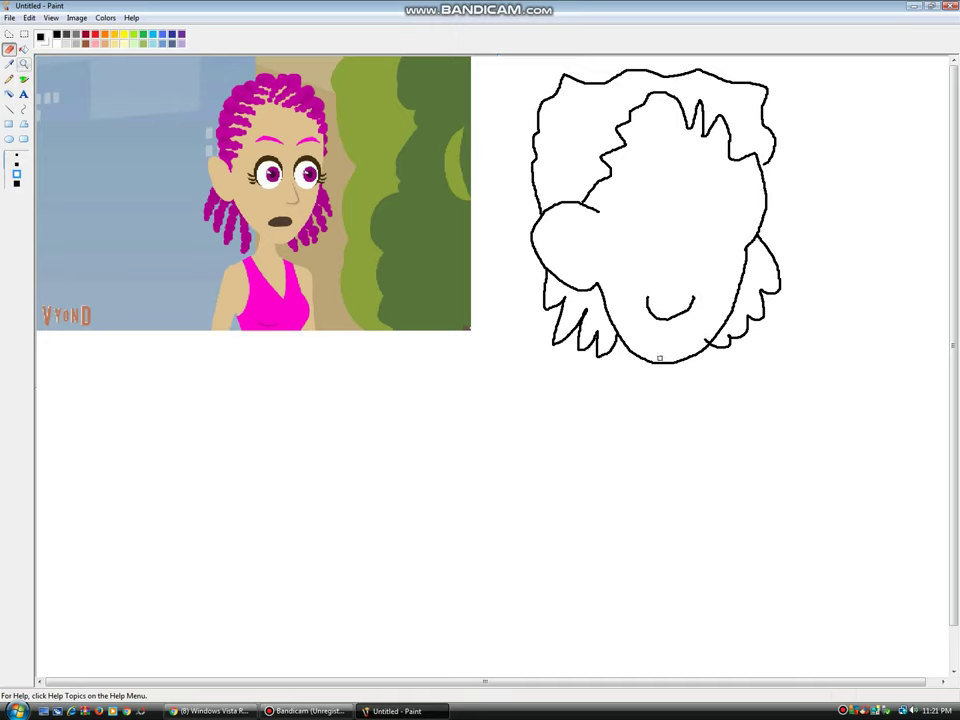
# Draw two oval eyes and a curved pupil line inside each of them
pyautogui.click(24, 79)
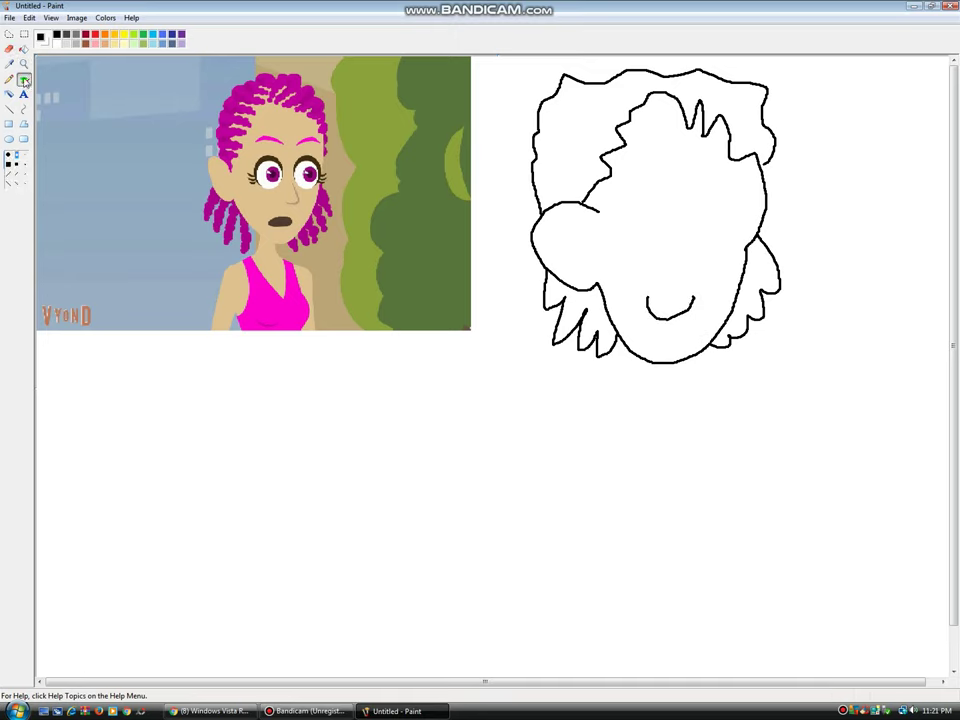
pyautogui.moveTo(645, 188)
pyautogui.mouseDown()
pyautogui.moveTo(628, 236)
pyautogui.moveTo(656, 205)
pyautogui.moveTo(658, 214)
pyautogui.mouseUp()
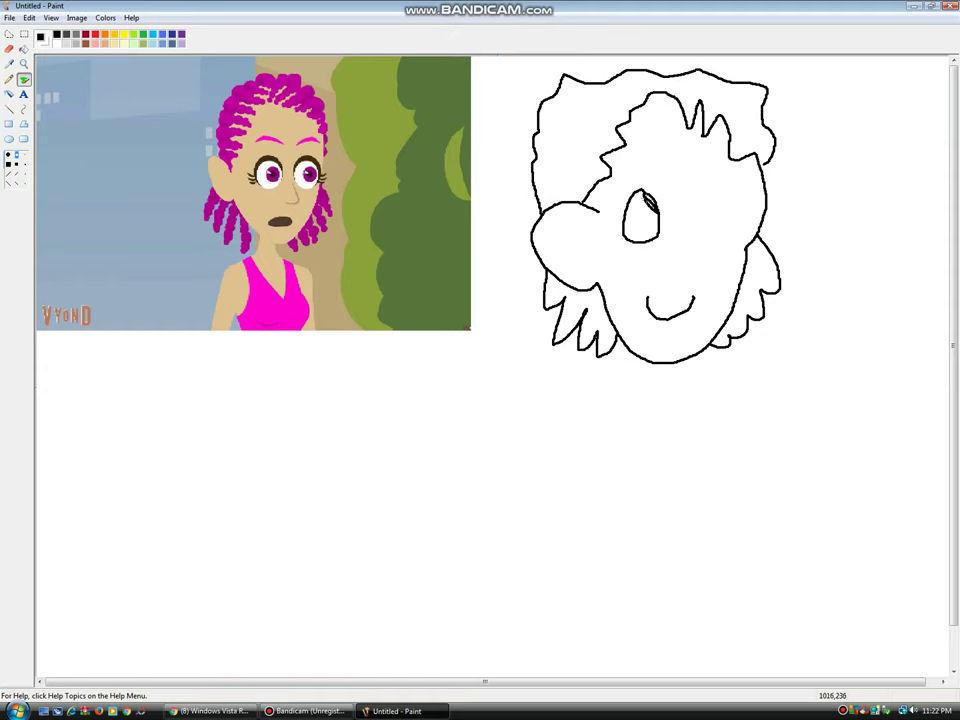
pyautogui.hotkey('ctrl', 'z')
pyautogui.moveTo(637, 194); pyautogui.dragTo(655, 233)
pyautogui.moveTo(698, 193)
pyautogui.mouseDown()
pyautogui.moveTo(687, 246)
pyautogui.moveTo(712, 233)
pyautogui.moveTo(709, 197)
pyautogui.mouseUp()
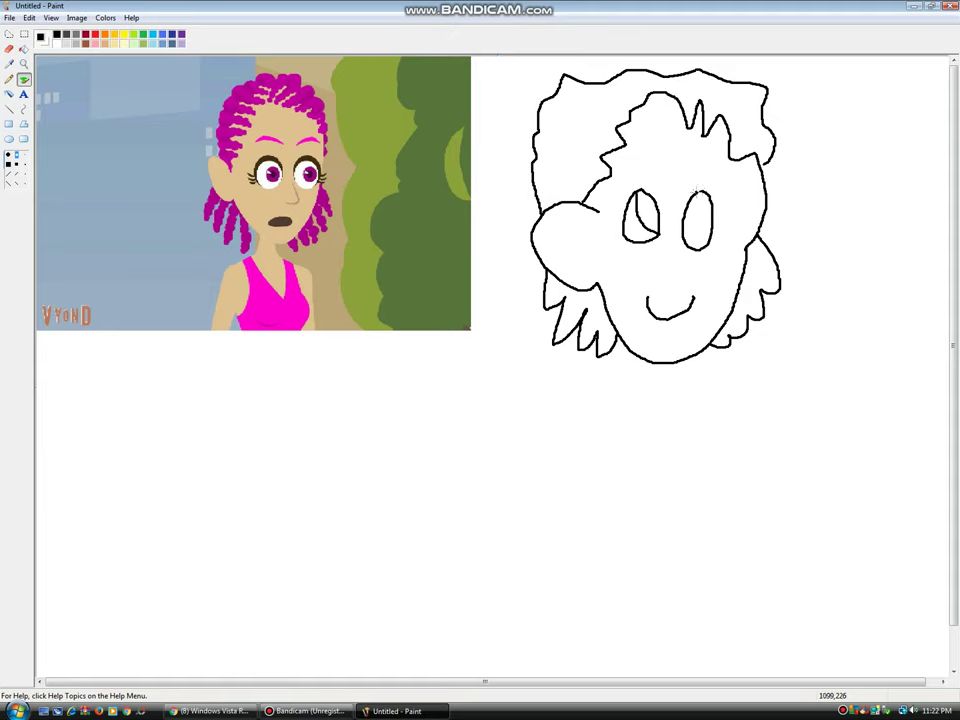
pyautogui.moveTo(700, 193); pyautogui.dragTo(703, 230)
# Draw an eyebrow above each eye and a small pointed nose between the eyes and mouth
pyautogui.moveTo(626, 177); pyautogui.dragTo(713, 177)
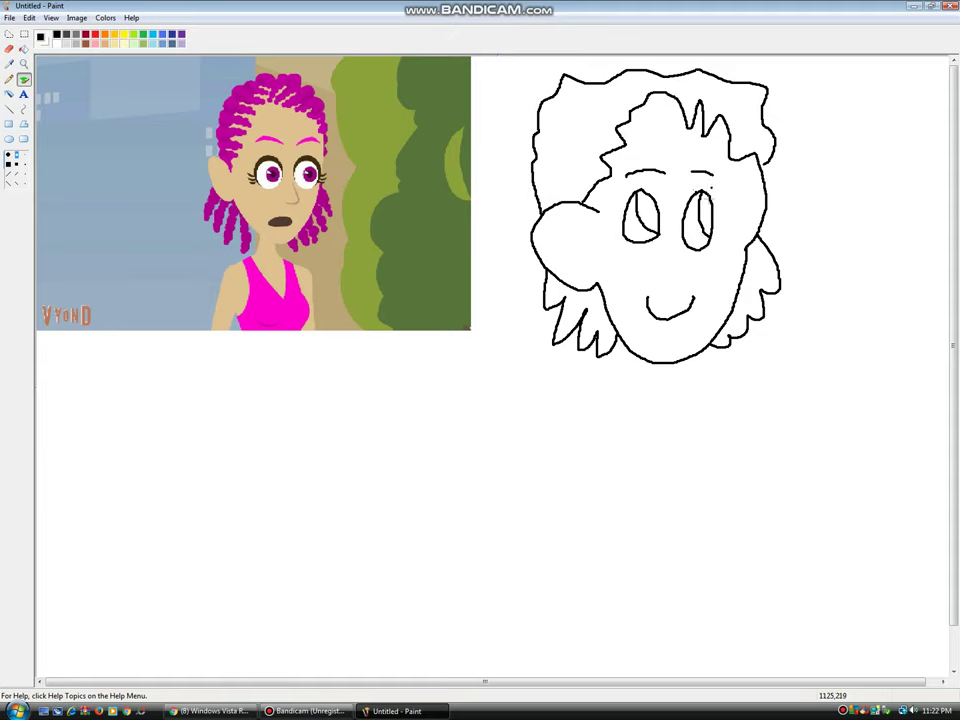
pyautogui.moveTo(676, 248); pyautogui.dragTo(677, 263)
# Draw the neck, shoulder and arm below the ear, with the armhole edge of the top
pyautogui.moveTo(620, 343)
pyautogui.mouseDown()
pyautogui.moveTo(567, 416)
pyautogui.moveTo(563, 454)
pyautogui.moveTo(594, 426)
pyautogui.mouseUp()
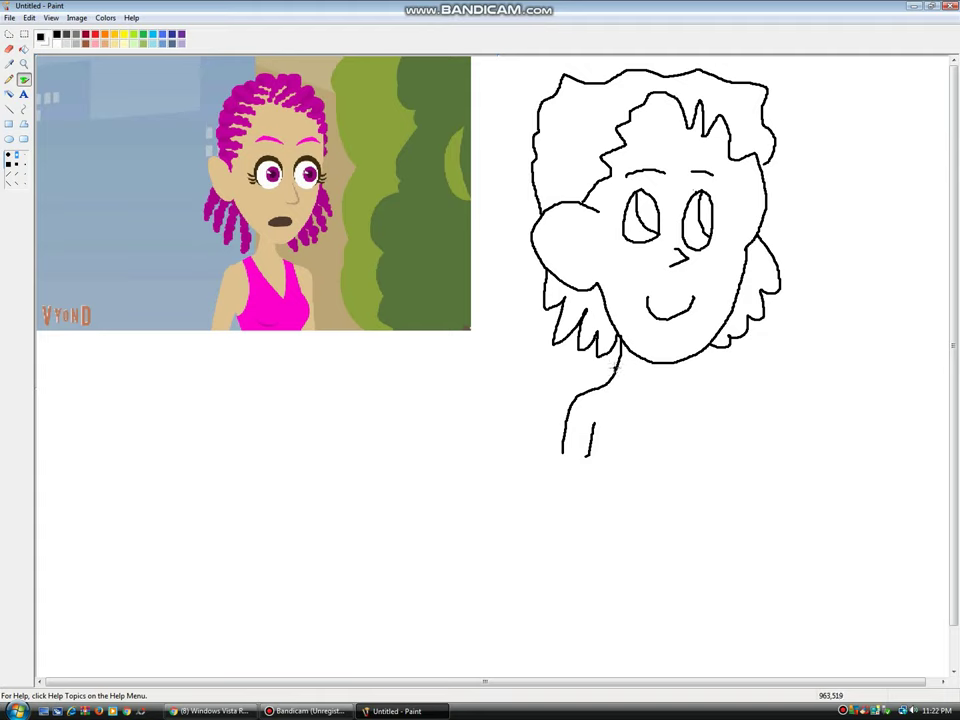
pyautogui.moveTo(614, 368); pyautogui.dragTo(613, 424)
# Erase the excess part of the inner arm line above the armhole at a magnified view
pyautogui.click(24, 63)
pyautogui.click(605, 449)
pyautogui.click(392, 264)
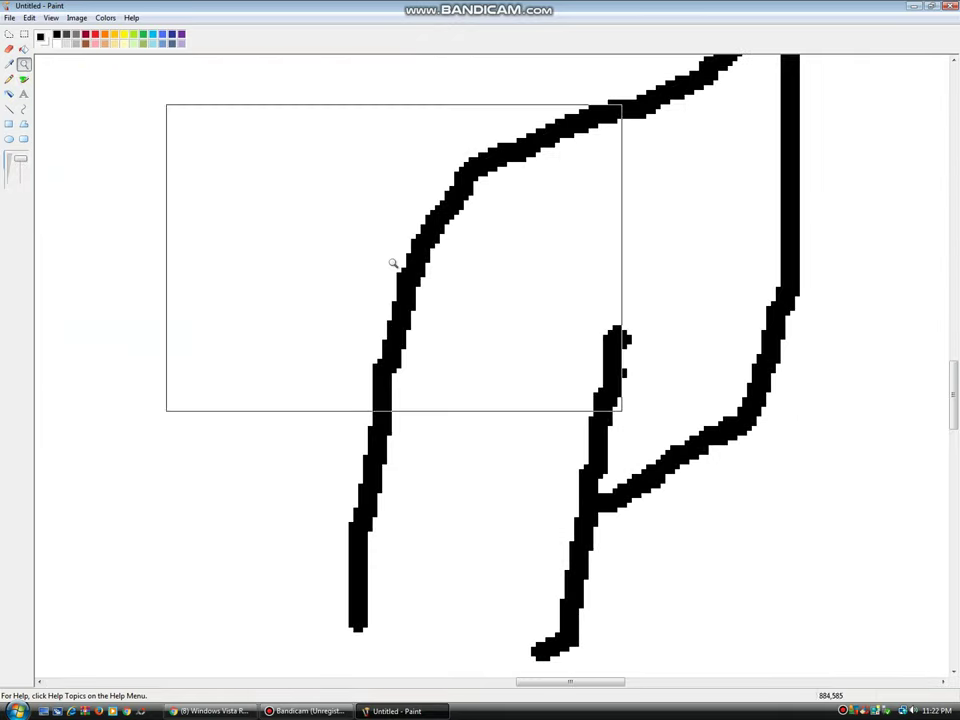
pyautogui.click(9, 48)
pyautogui.moveTo(606, 300)
pyautogui.mouseDown()
pyautogui.moveTo(606, 409)
pyautogui.moveTo(588, 464)
pyautogui.mouseUp()
pyautogui.click(24, 63)
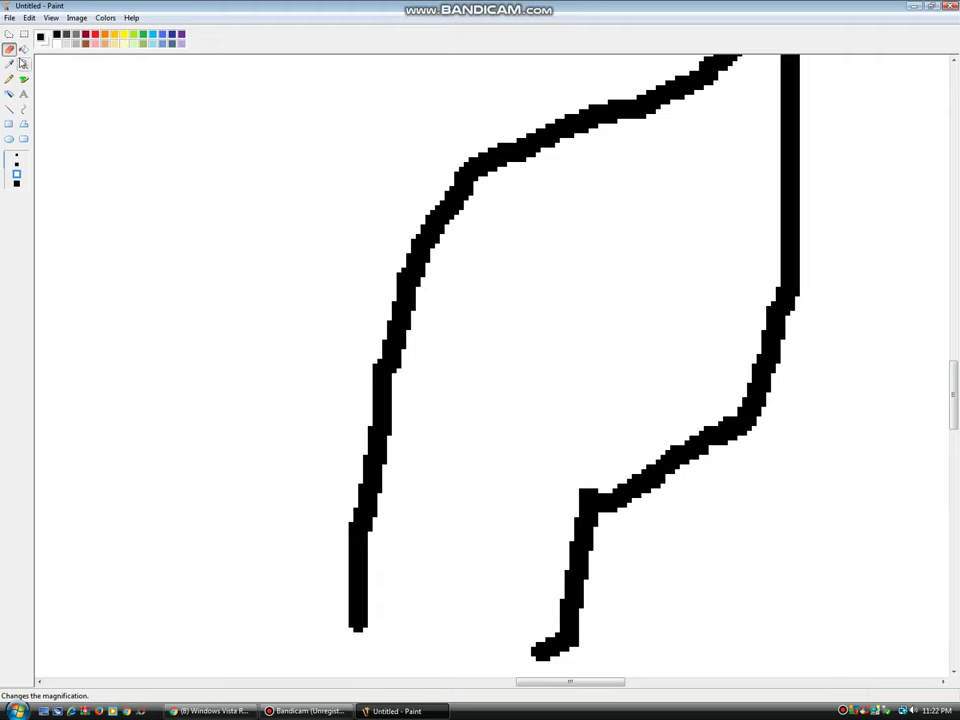
pyautogui.click(186, 147)
pyautogui.rightClick(186, 147)
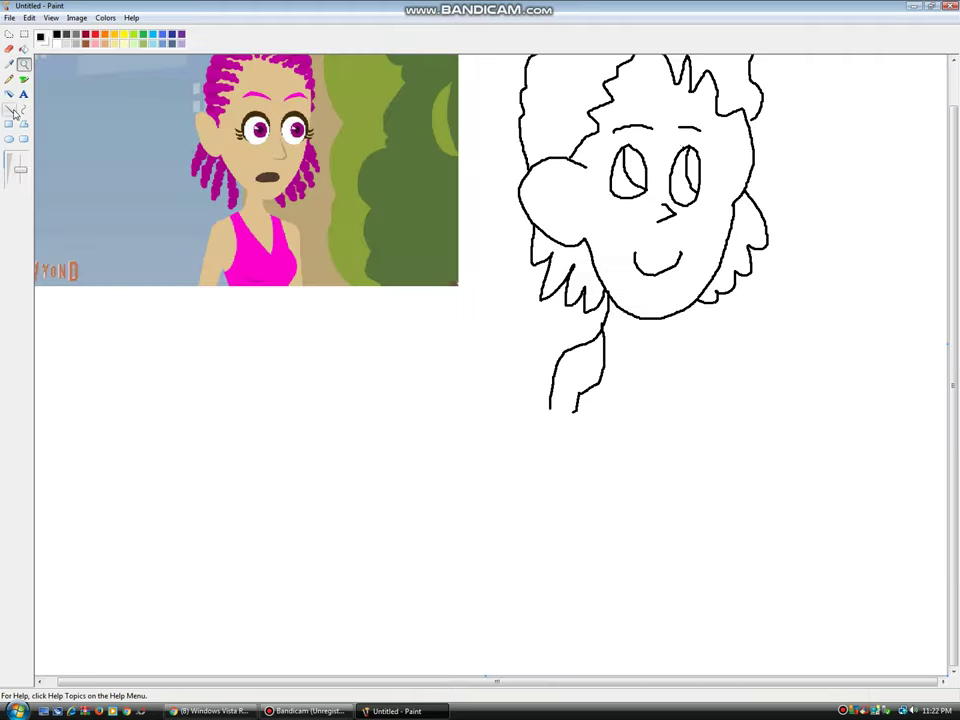
# Draw the V-neckline and far edge of the top, then the other arm and the line closing the torso's lower edge
pyautogui.click(24, 79)
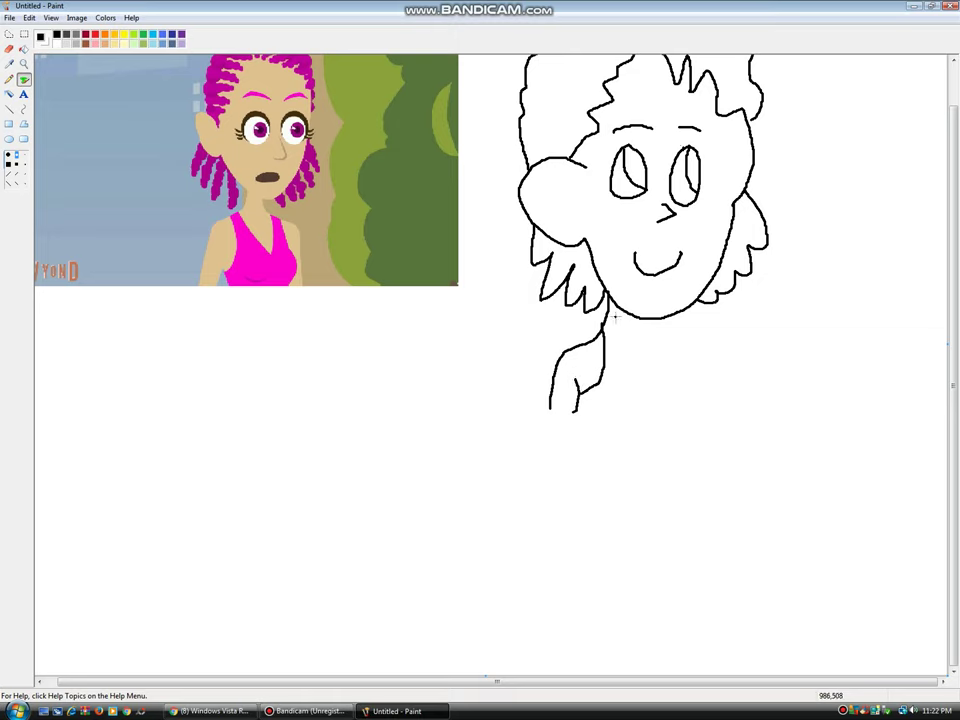
pyautogui.moveTo(608, 333)
pyautogui.mouseDown()
pyautogui.moveTo(651, 399)
pyautogui.moveTo(668, 362)
pyautogui.mouseUp()
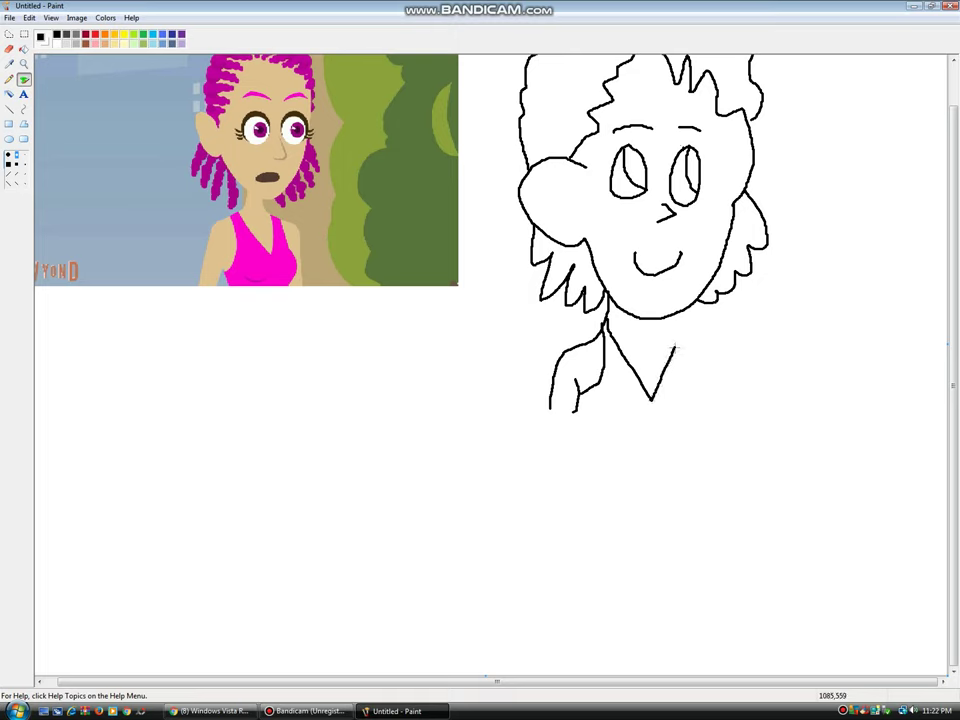
pyautogui.moveTo(690, 333)
pyautogui.mouseDown()
pyautogui.moveTo(709, 407)
pyautogui.moveTo(700, 430)
pyautogui.mouseUp()
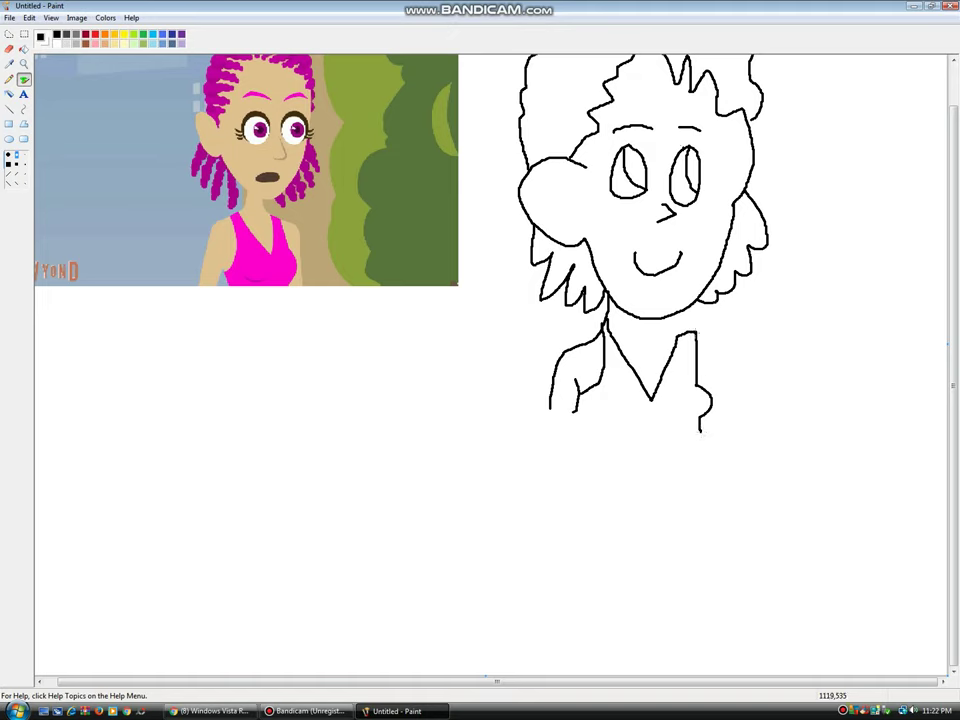
pyautogui.moveTo(688, 314)
pyautogui.mouseDown()
pyautogui.moveTo(725, 422)
pyautogui.moveTo(665, 434)
pyautogui.moveTo(548, 410)
pyautogui.mouseUp()
pyautogui.scroll(2, 896, 150)
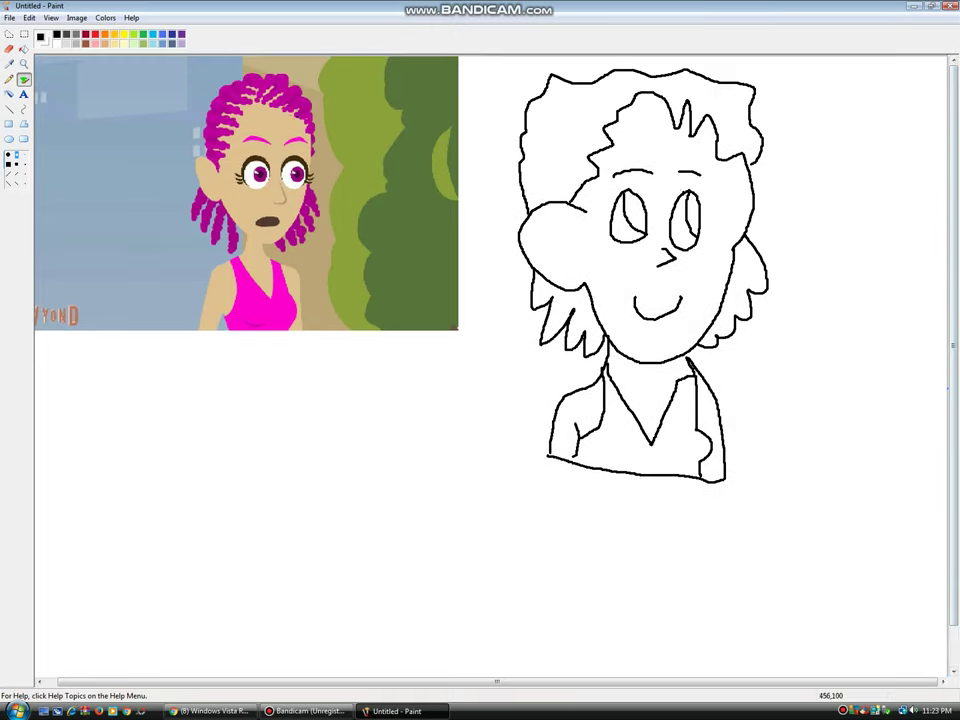
# Fill both pupils with black
pyautogui.click(24, 47)
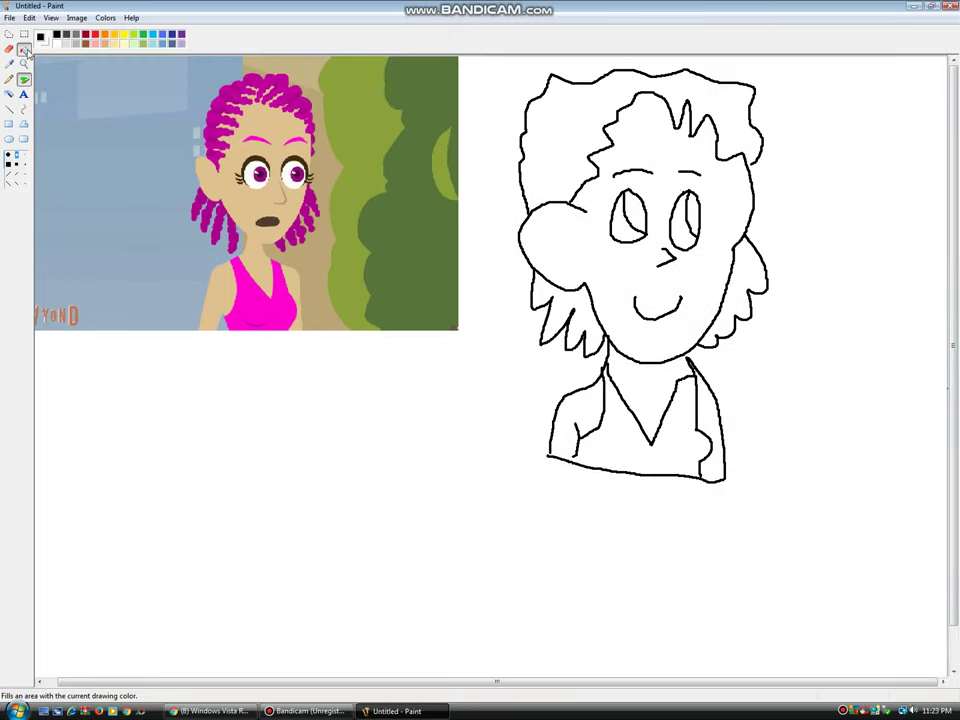
pyautogui.click(633, 212)
pyautogui.click(690, 214)
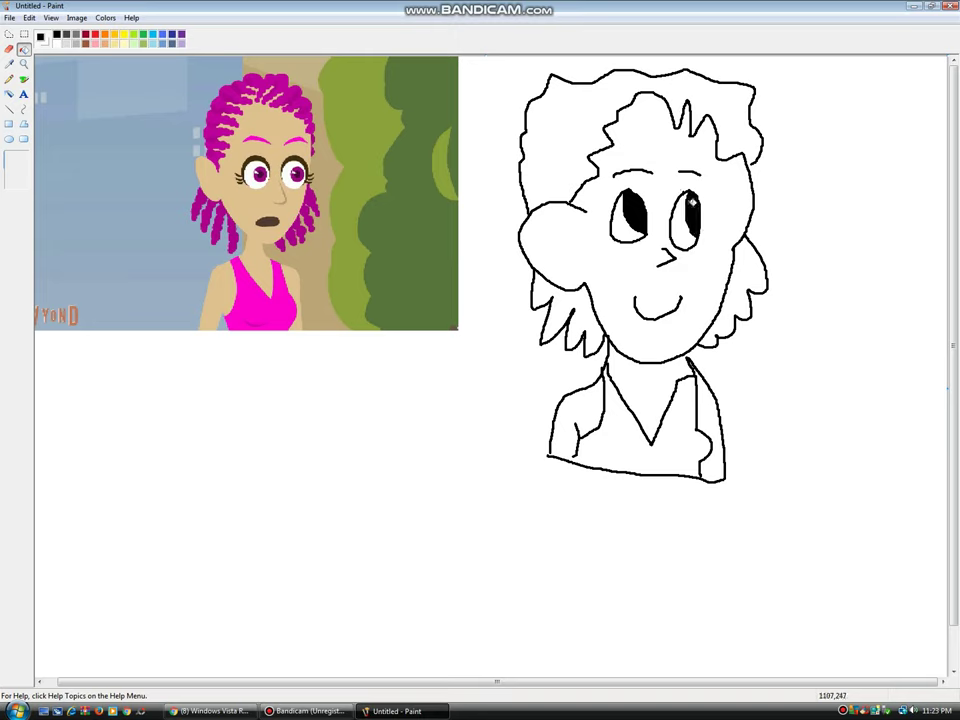
# Fill the face and ear with the skin tone sampled from the reference character's forehead
pyautogui.click(10, 64)
pyautogui.click(278, 126)
pyautogui.click(665, 148)
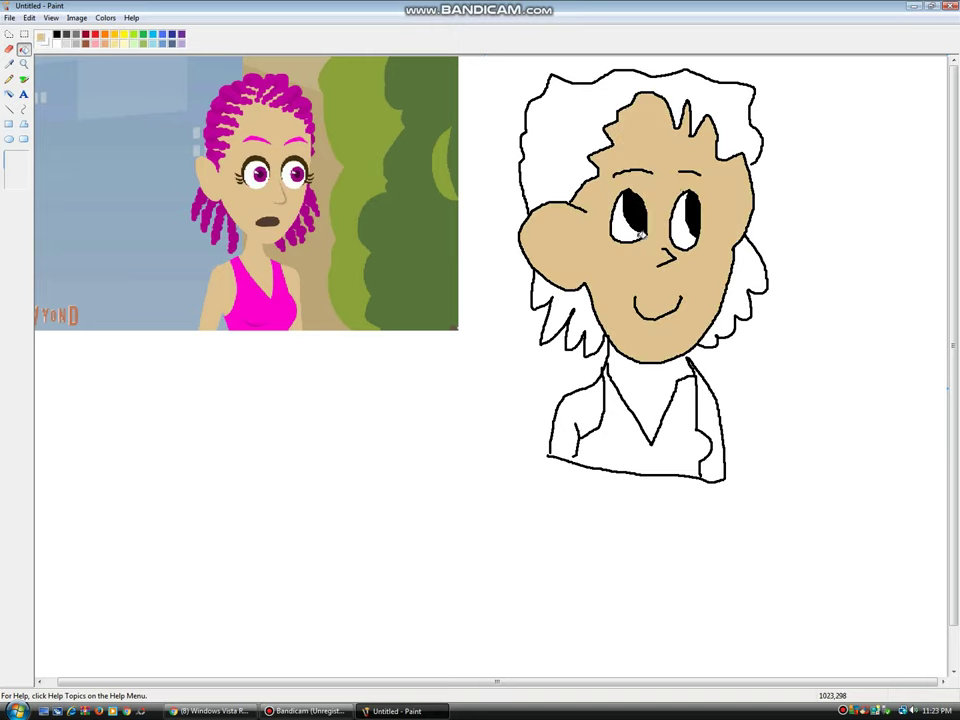
# Redefine the black palette swatch as the sampled skin tone, red 225, green 196, blue 147
pyautogui.click(108, 19)
pyautogui.click(122, 30)
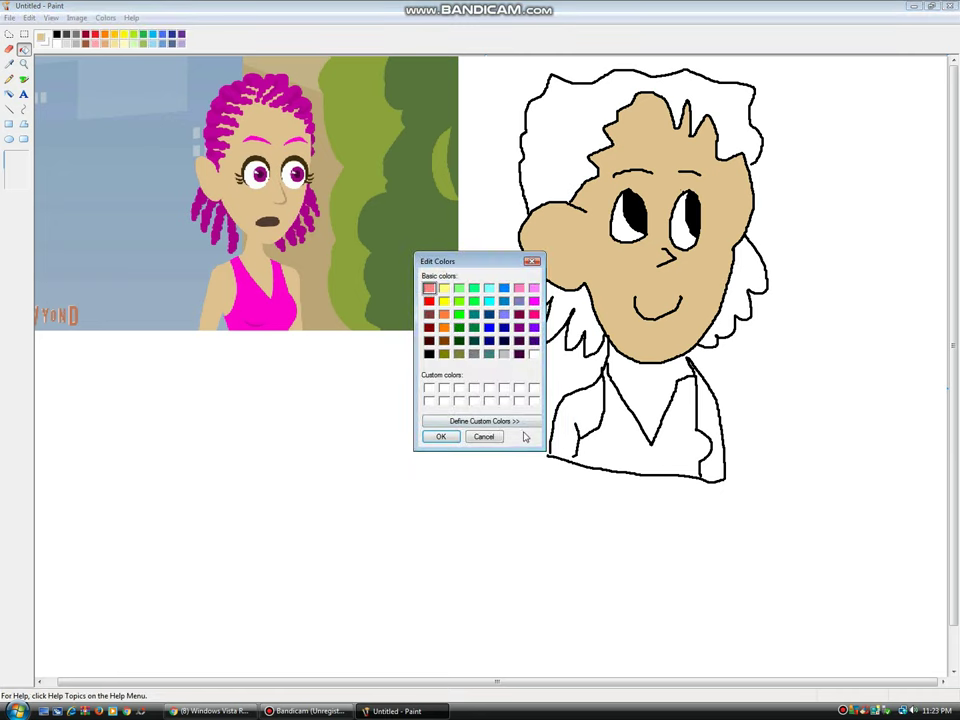
pyautogui.click(535, 421)
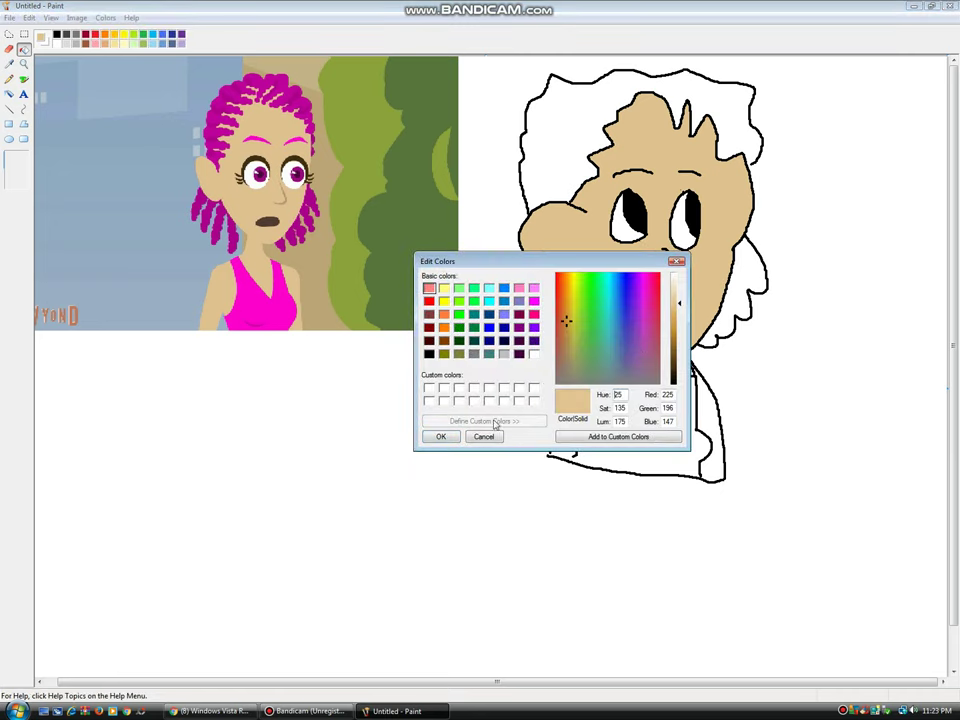
pyautogui.click(451, 438)
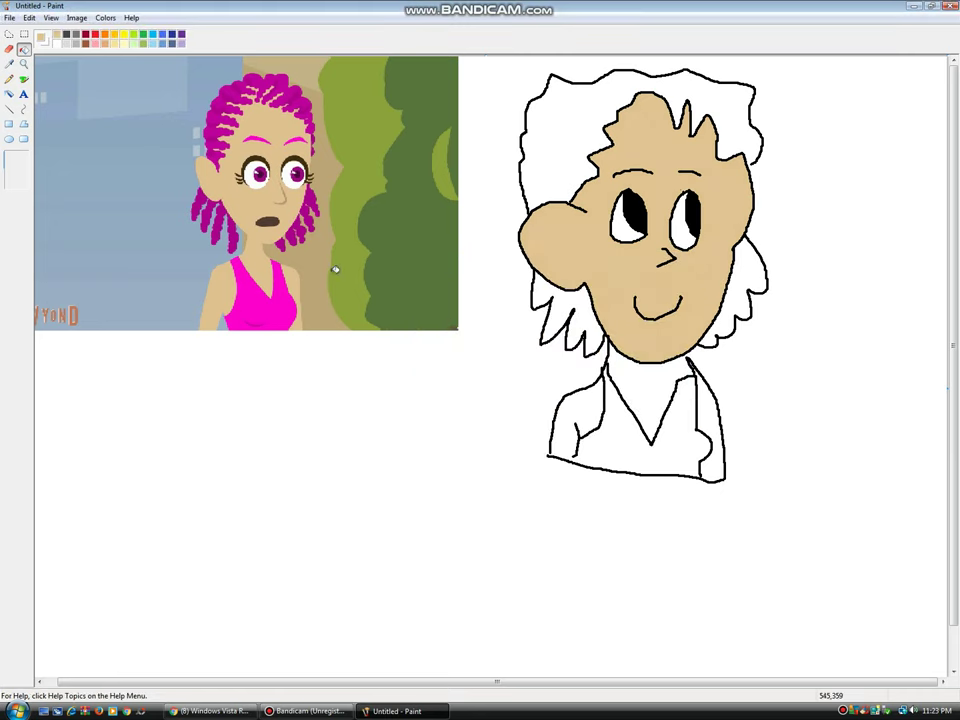
# Set the drawing colour back to black and close the gap between the chin and the far shoulder line
pyautogui.click(24, 63)
pyautogui.click(516, 317)
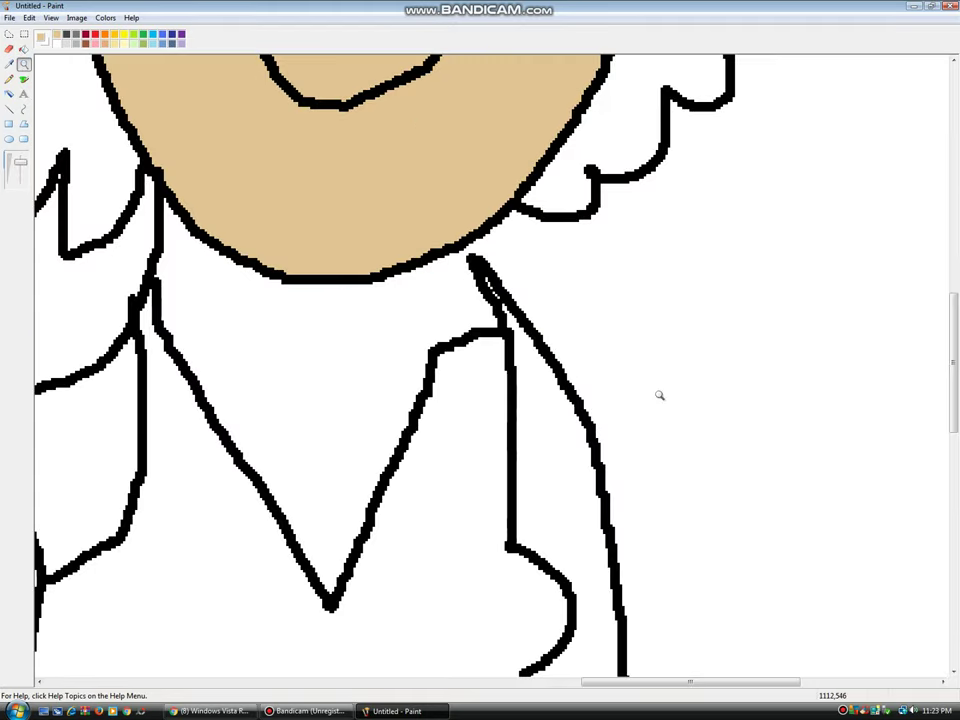
pyautogui.click(262, 200)
pyautogui.click(24, 79)
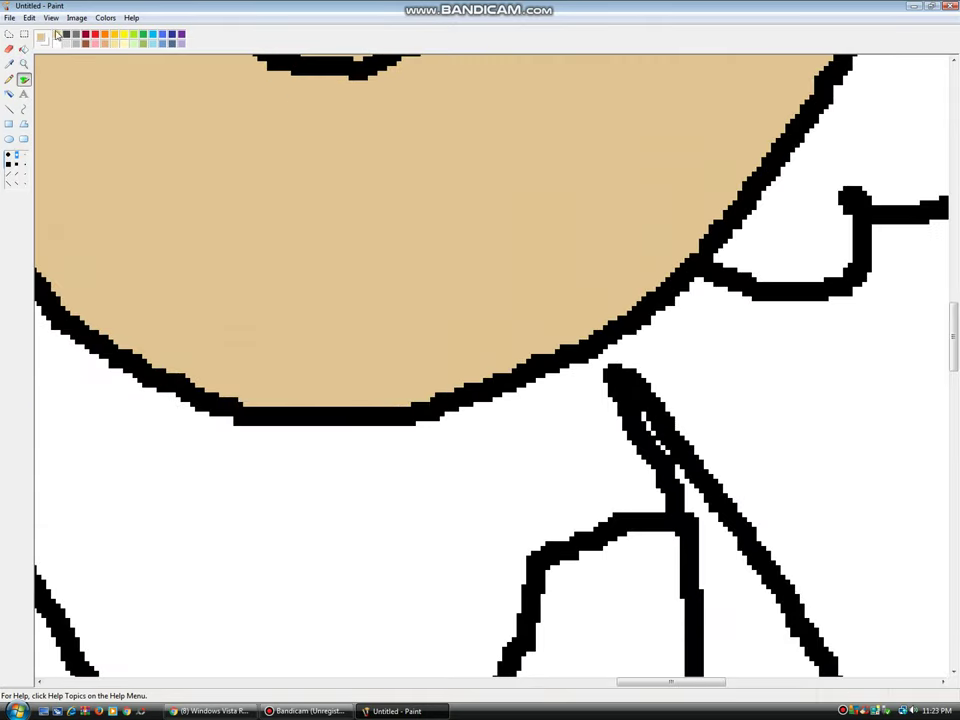
pyautogui.doubleClick(66, 40)
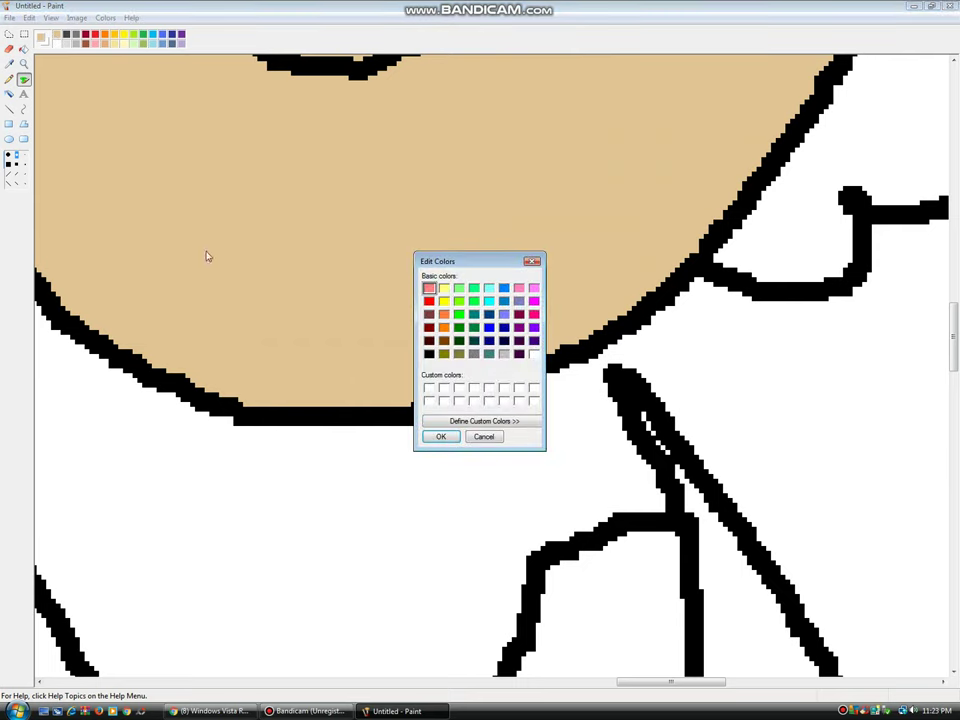
pyautogui.click(428, 353)
pyautogui.click(440, 436)
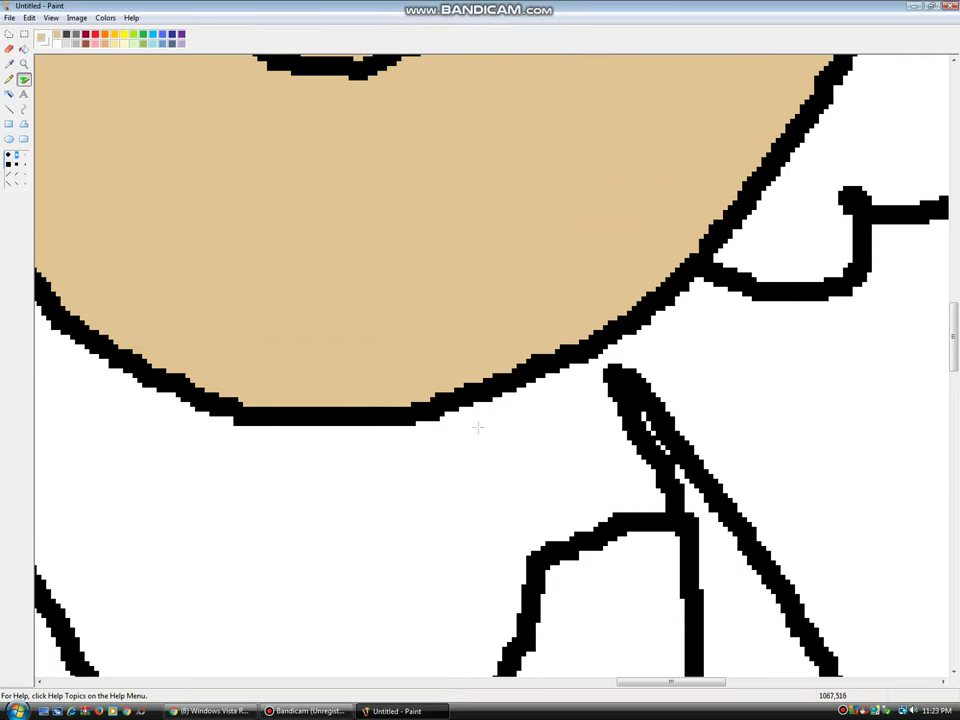
pyautogui.moveTo(630, 398)
pyautogui.mouseDown()
pyautogui.moveTo(661, 449)
pyautogui.moveTo(603, 348)
pyautogui.mouseUp()
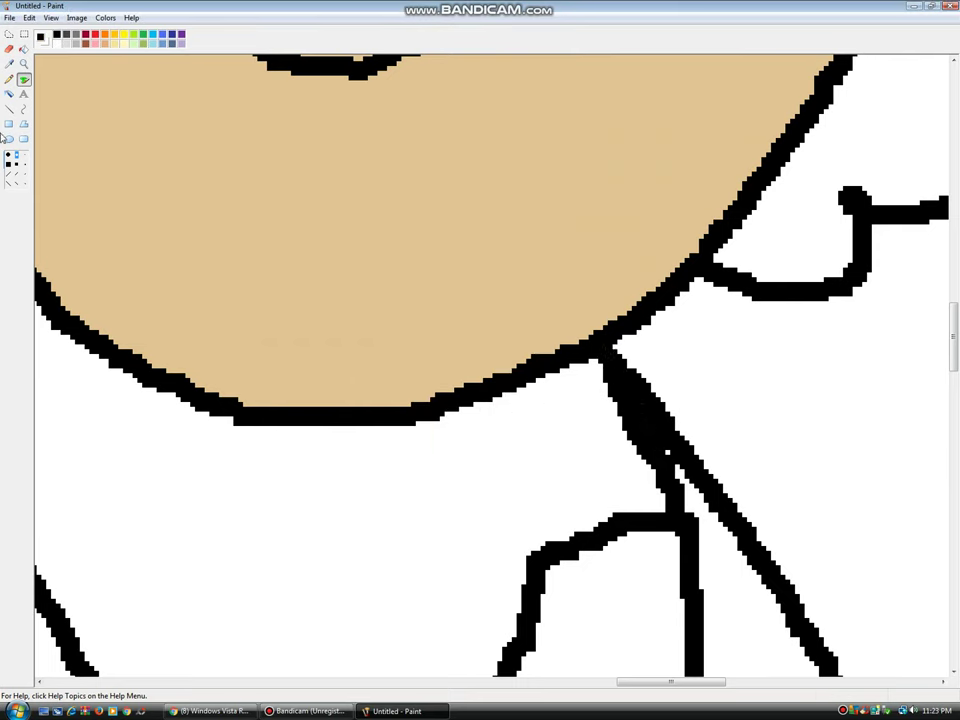
# Extend the inner arm line on the ear side down to the torso's lower edge
pyautogui.click(29, 17)
pyautogui.click(27, 63)
pyautogui.click(229, 171)
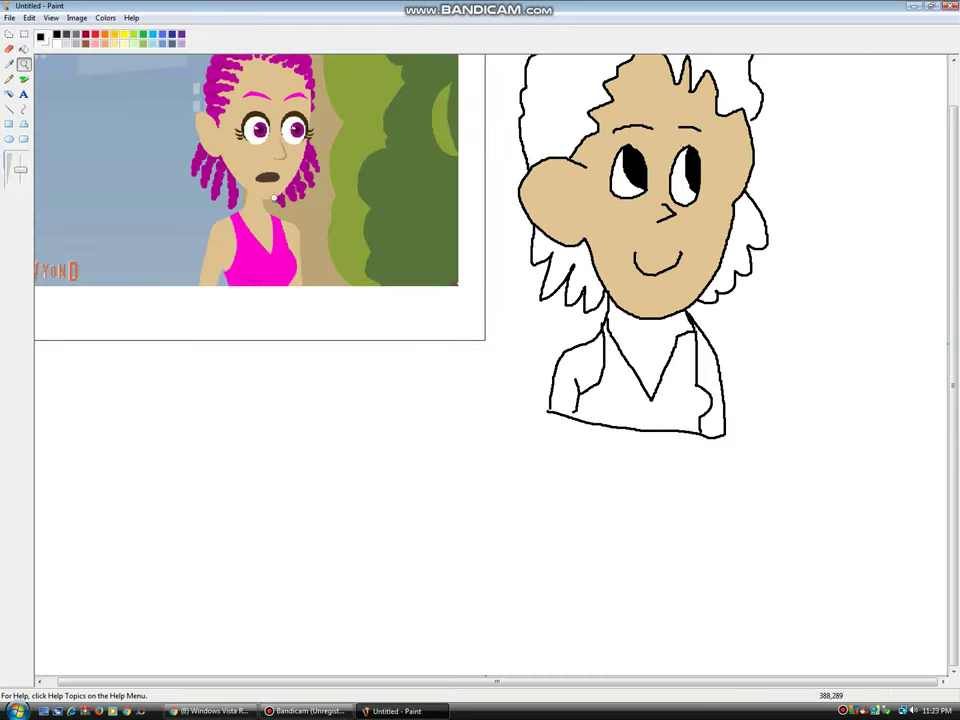
pyautogui.click(98, 167)
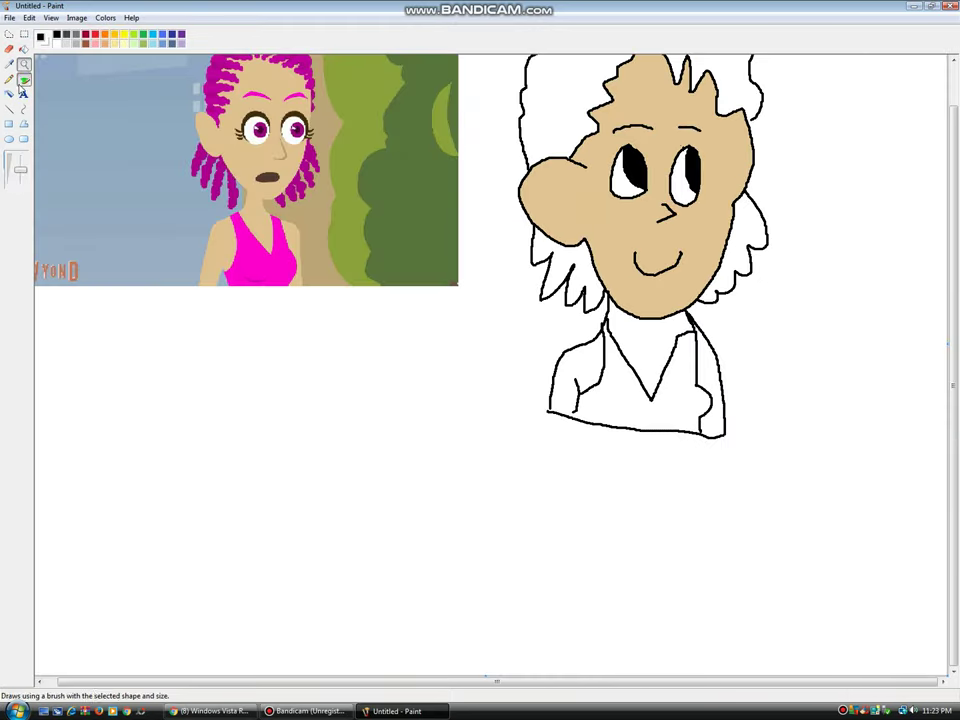
pyautogui.click(24, 79)
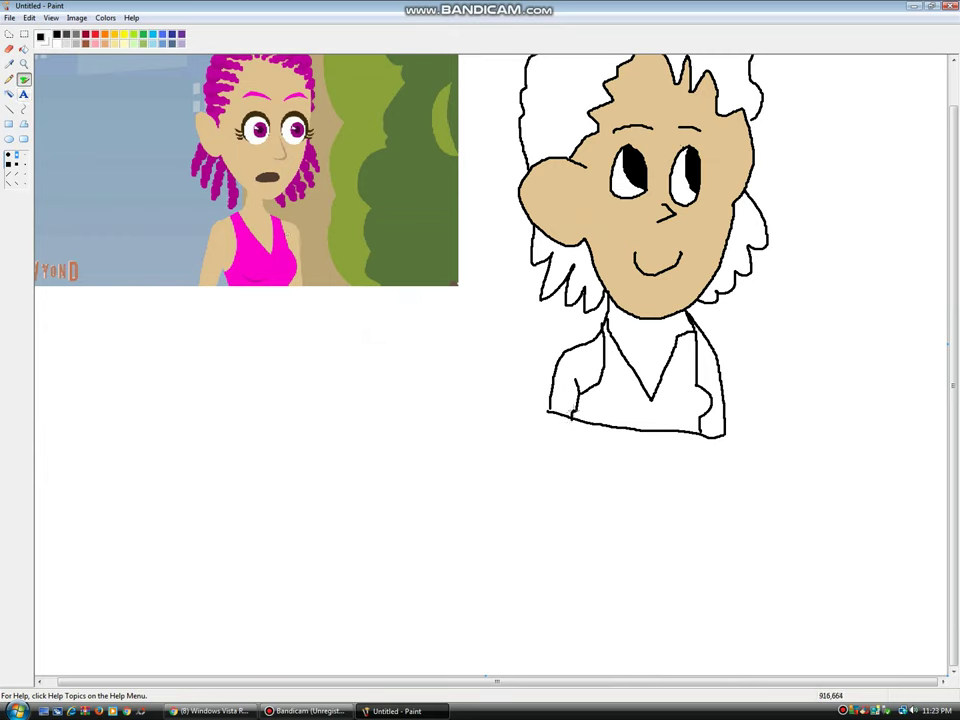
# Fill the neck and both arms with the skin tone sampled from the drawn character's ear
pyautogui.click(9, 63)
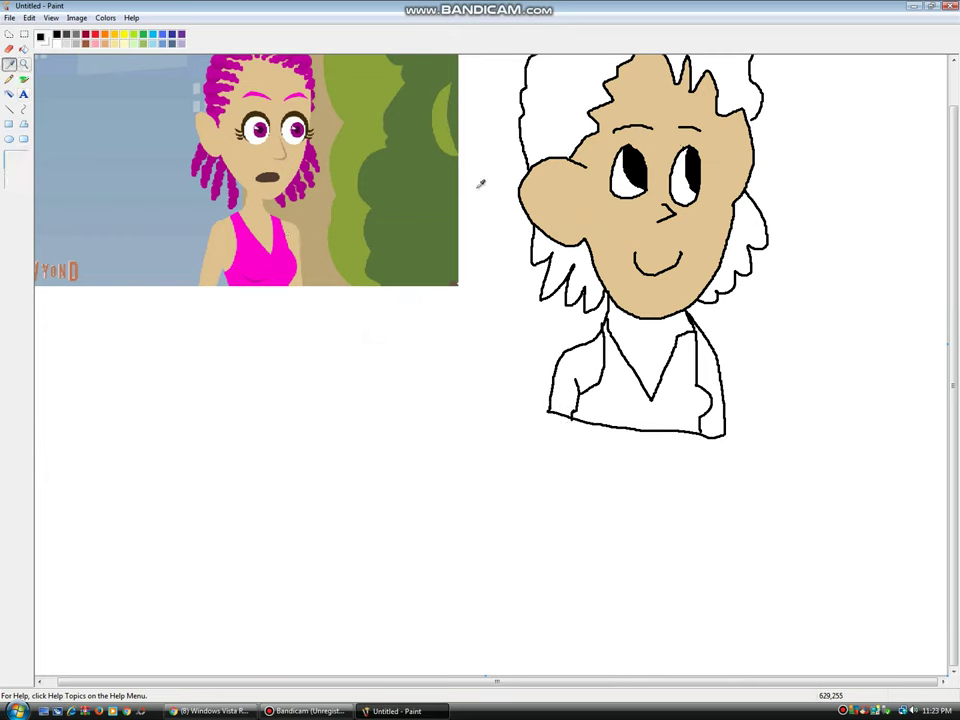
pyautogui.click(538, 186)
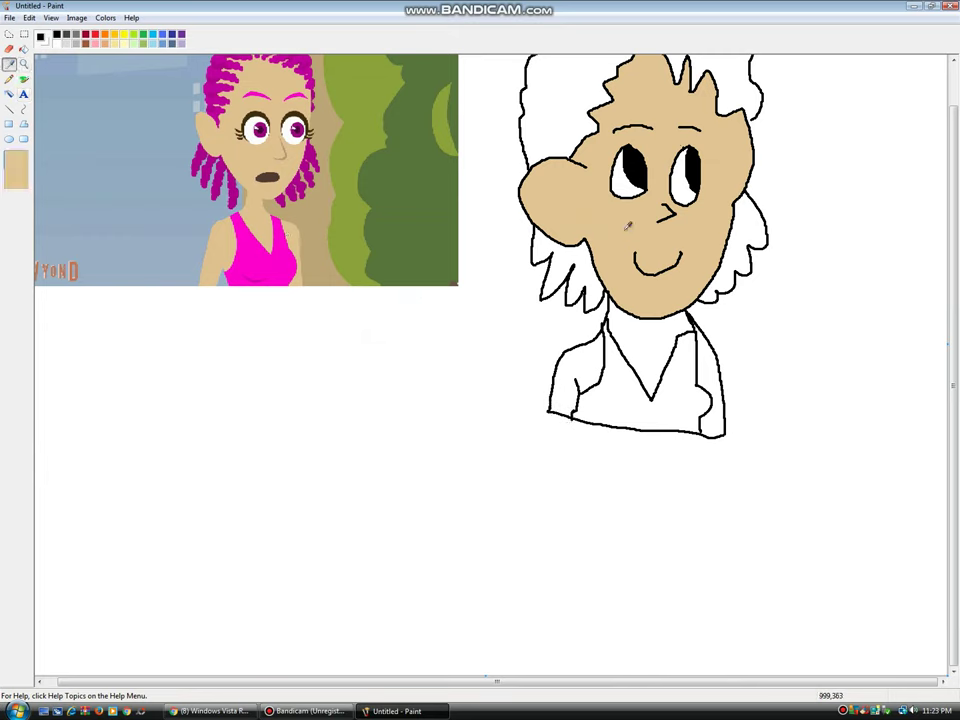
pyautogui.click(24, 48)
pyautogui.click(648, 345)
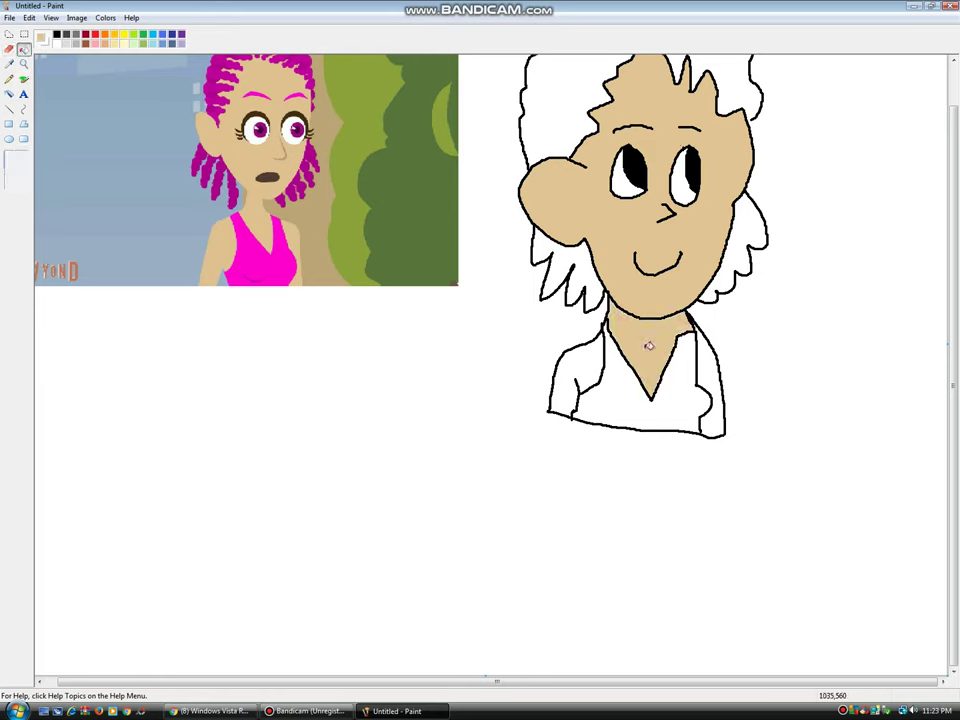
pyautogui.click(575, 360)
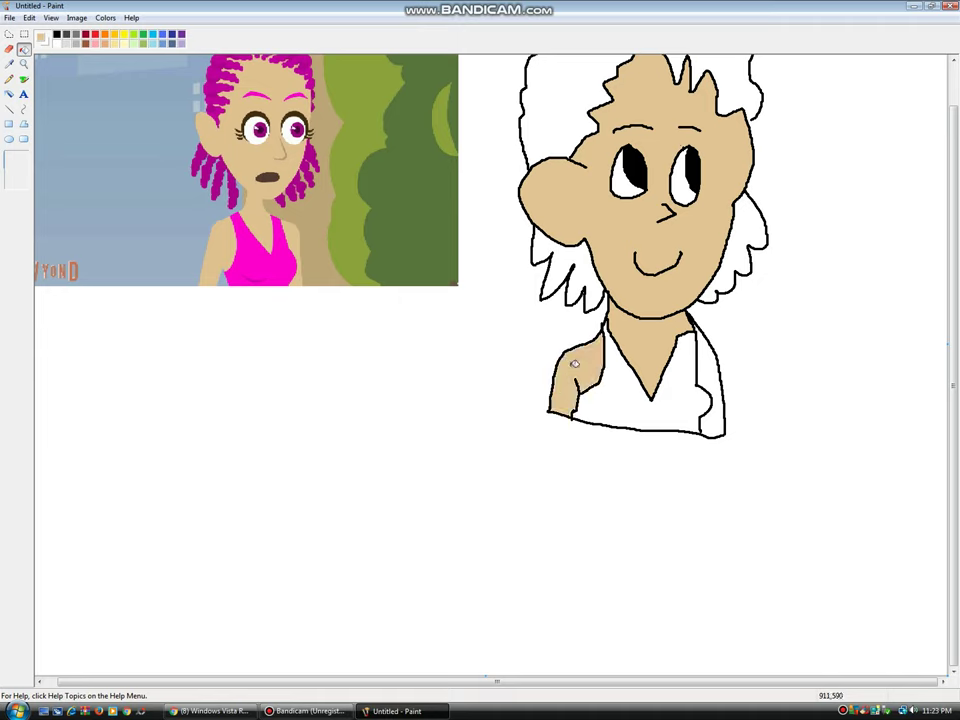
pyautogui.click(703, 362)
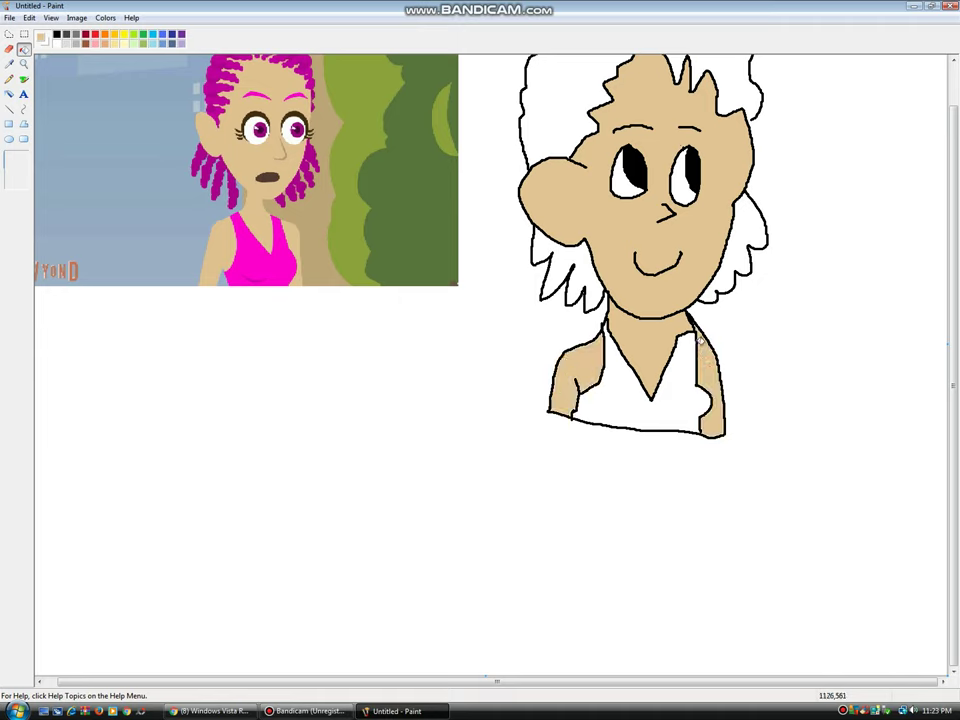
pyautogui.click(24, 79)
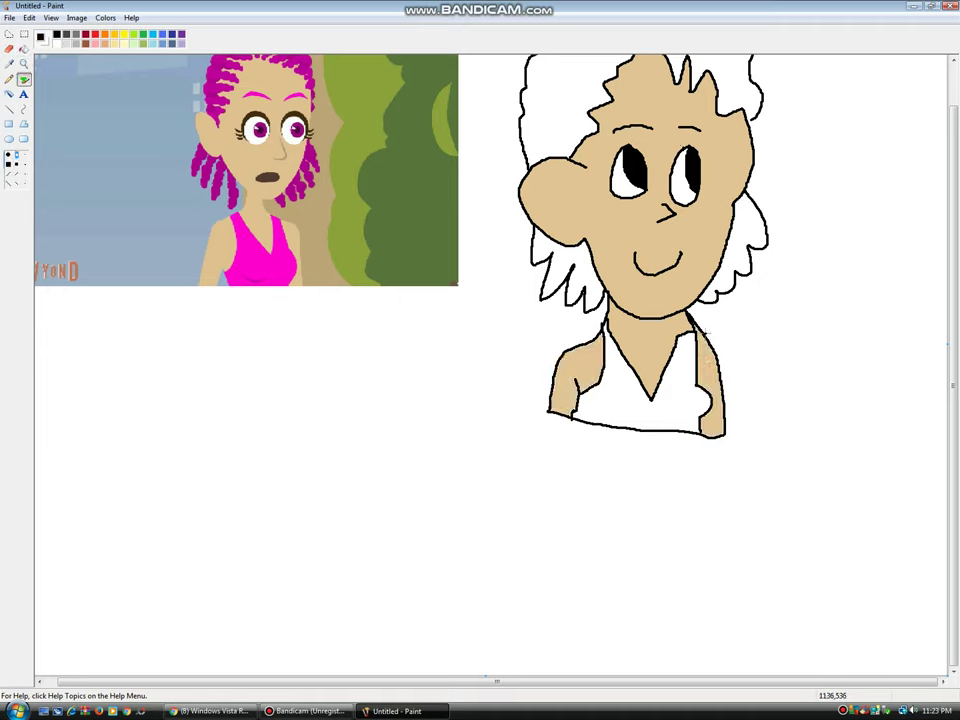
# Try to fill the portrait's upper hair with the magenta sampled from the reference character's hair
pyautogui.click(9, 63)
pyautogui.click(214, 84)
pyautogui.click(24, 48)
pyautogui.click(551, 90)
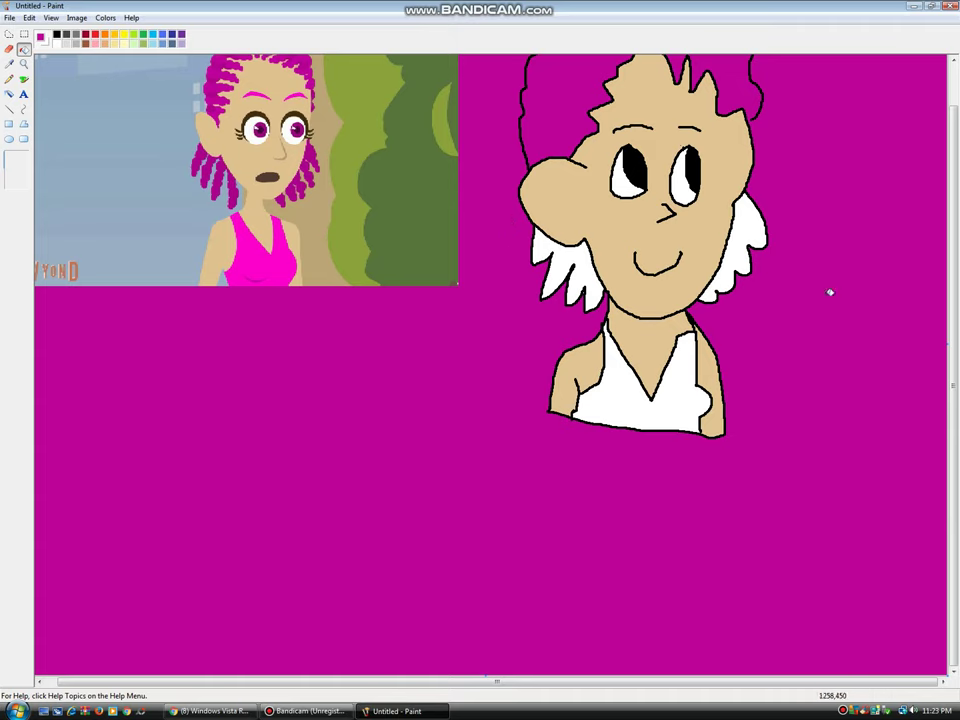
pyautogui.hotkey('ctrl', 'z')
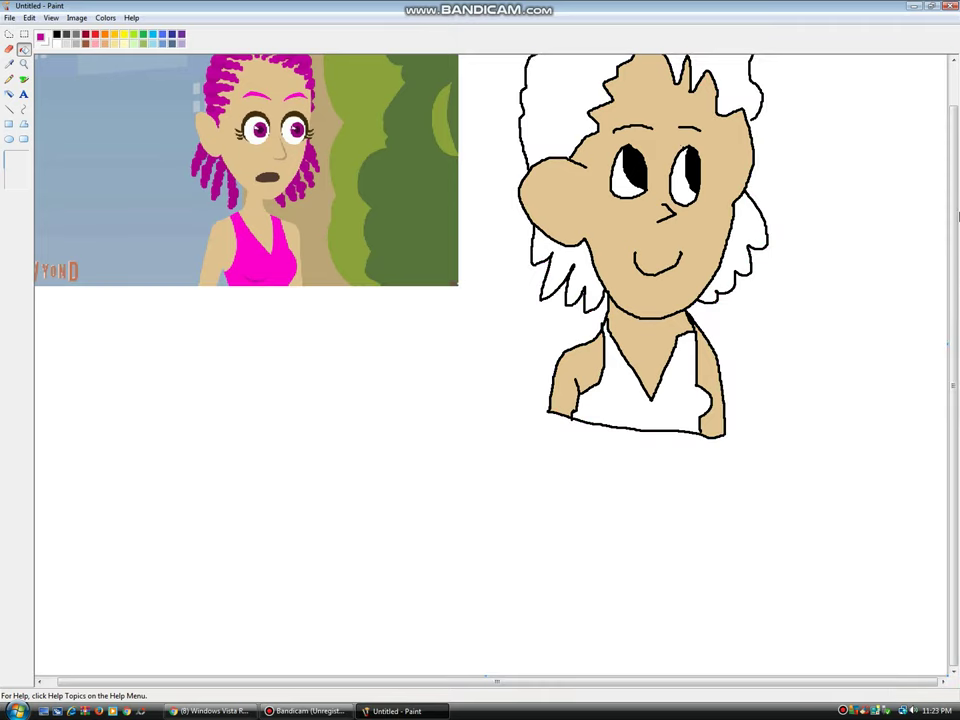
# Close the gap in the far side of the hair outline and fill all hair sections with the reference character's hair magenta
pyautogui.click(24, 78)
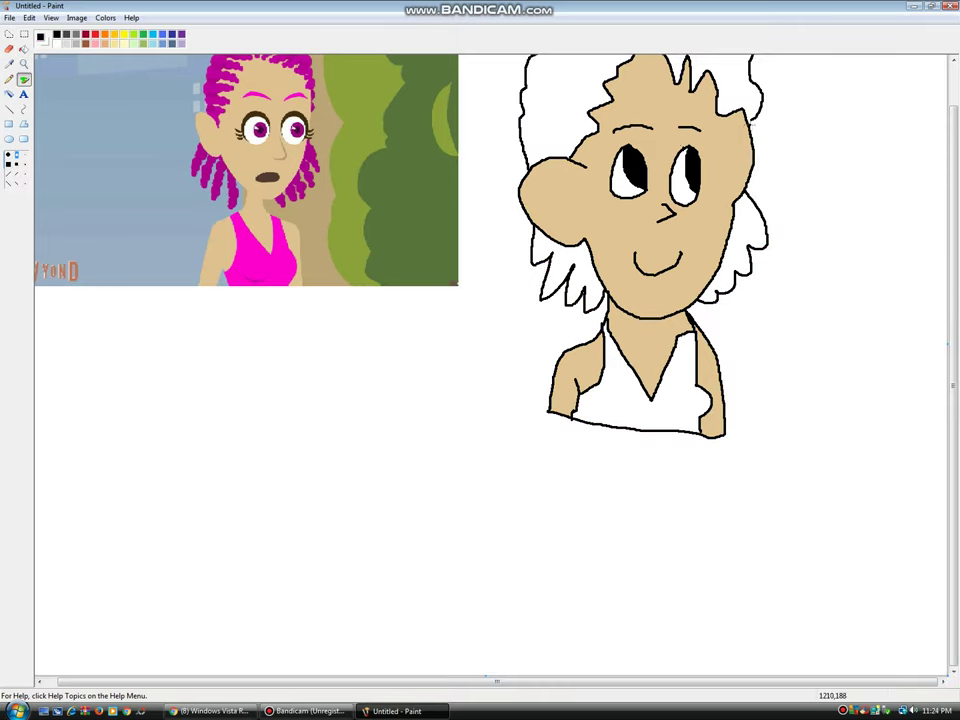
pyautogui.click(9, 63)
pyautogui.click(218, 85)
pyautogui.click(24, 48)
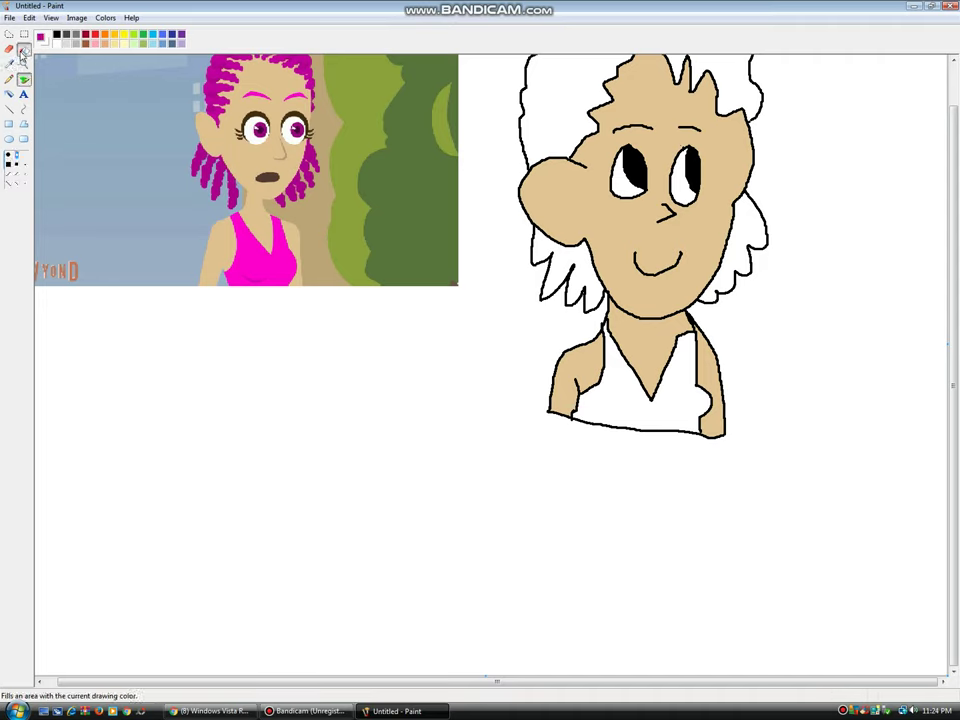
pyautogui.click(545, 100)
pyautogui.click(570, 256)
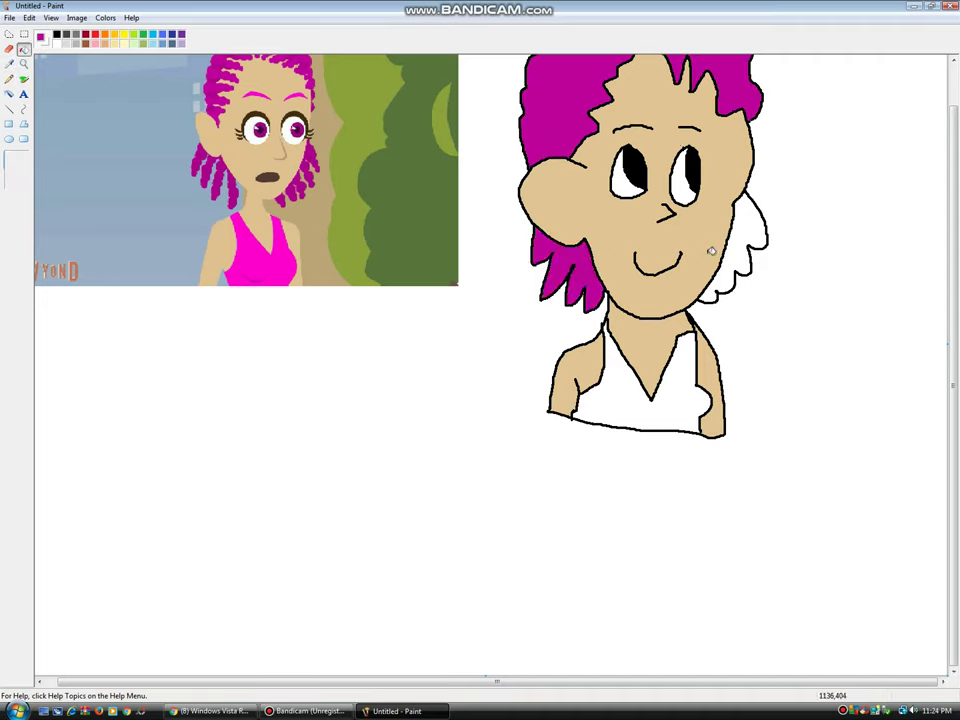
pyautogui.click(742, 240)
# Fill the top with the bright pink of the reference character's top and draw a small black fold line near its lower edge
pyautogui.click(9, 63)
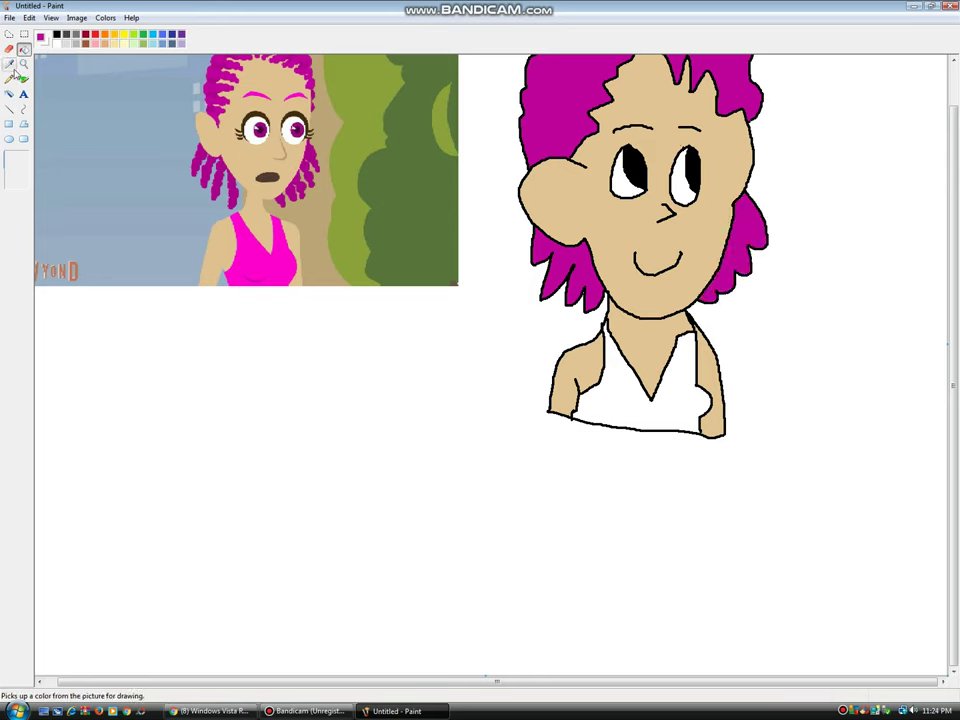
pyautogui.click(186, 170)
pyautogui.click(686, 406)
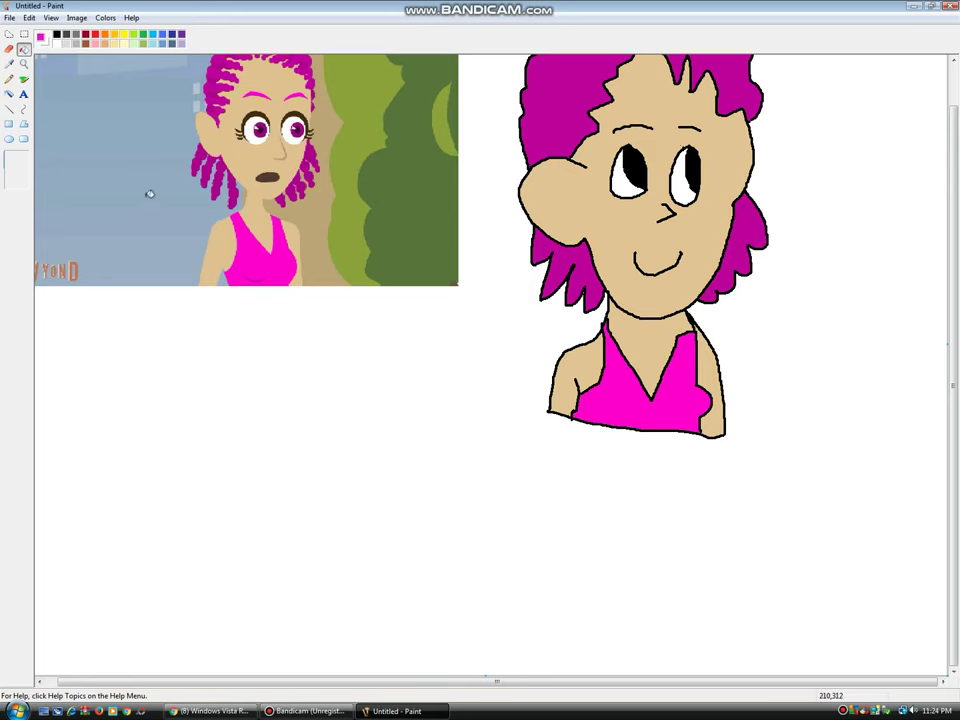
pyautogui.click(25, 81)
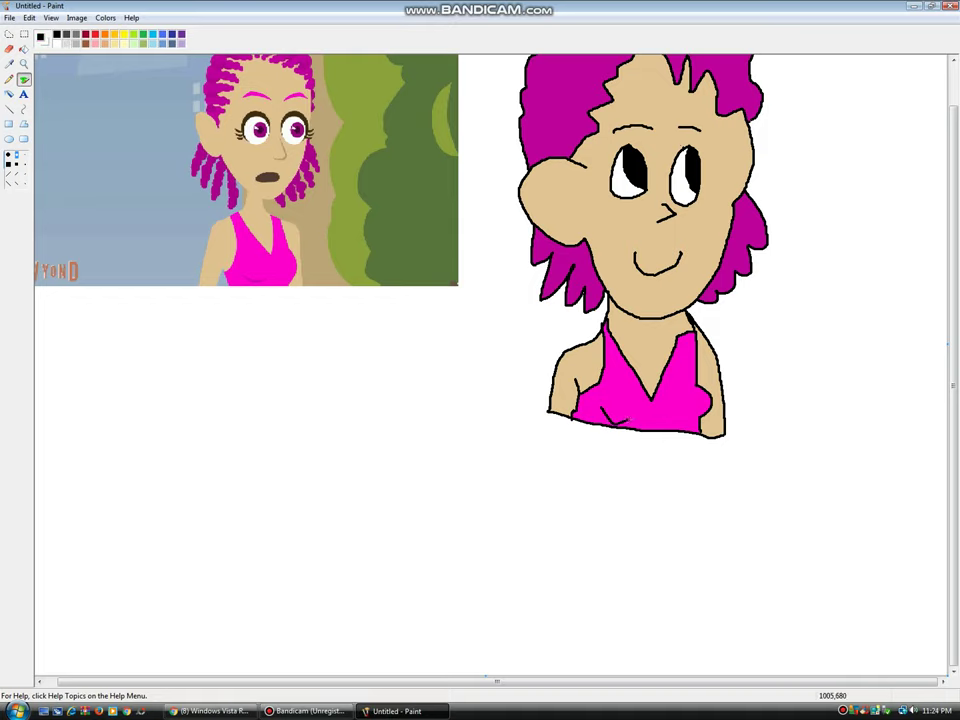
# Delete the reference picture and move the portrait to the left side of the canvas
pyautogui.click(24, 33)
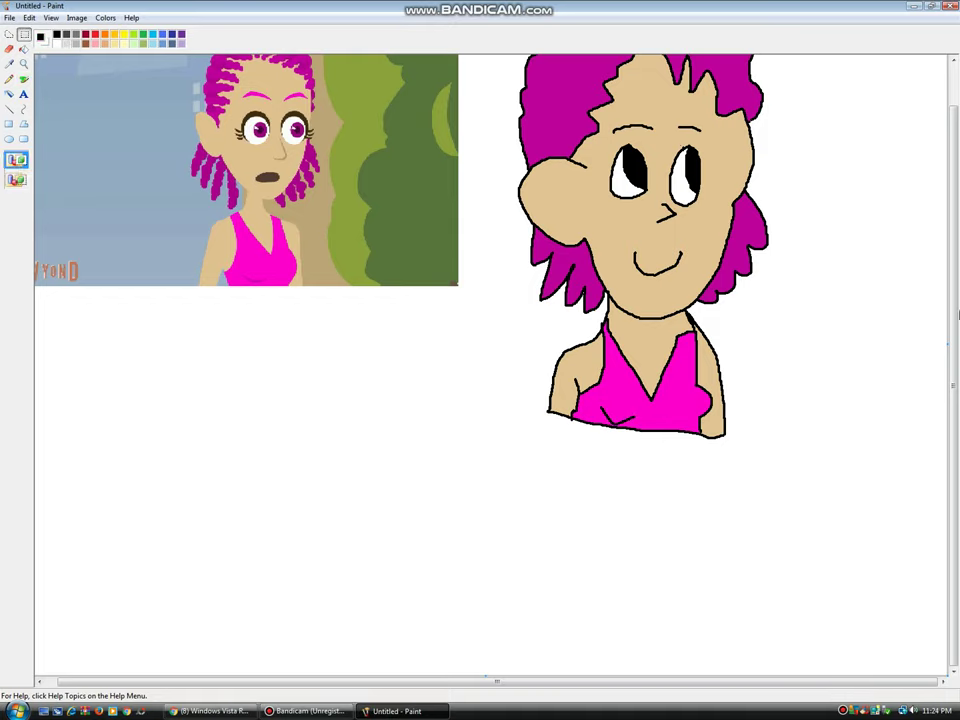
pyautogui.scroll(1, 469, 317)
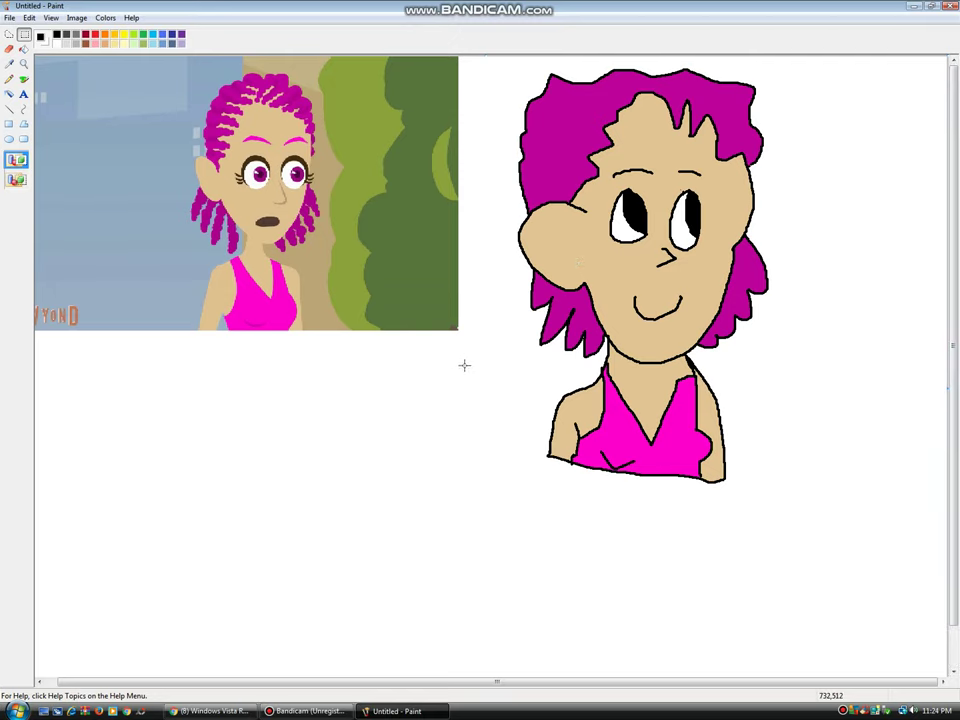
pyautogui.moveTo(465, 343); pyautogui.dragTo(30, 50)
pyautogui.press('Delete')
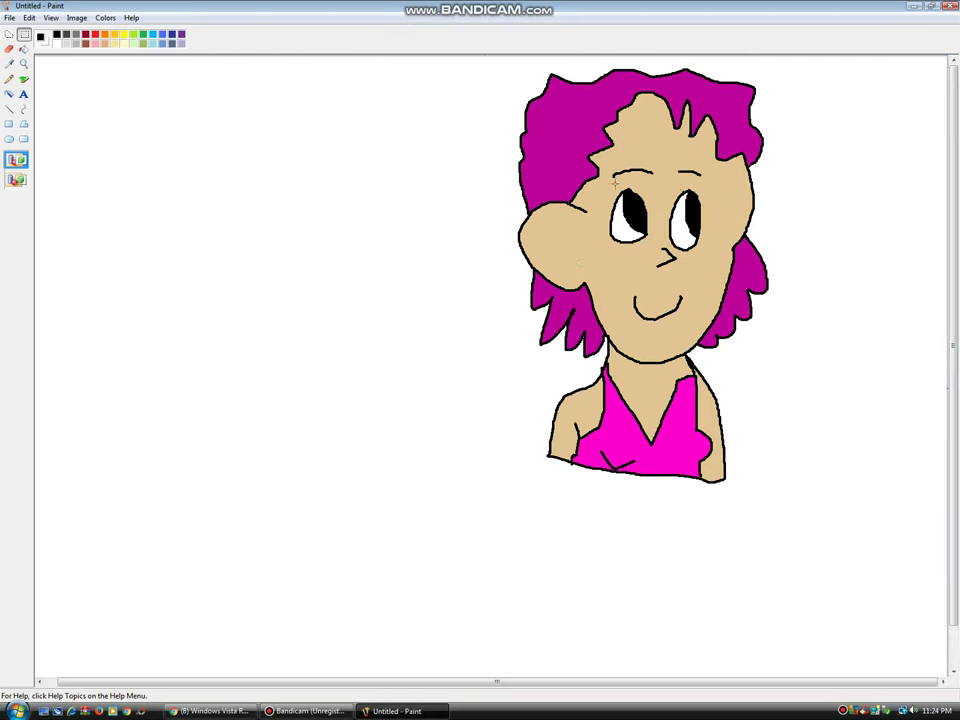
pyautogui.moveTo(650, 347); pyautogui.dragTo(216, 351)
# Create a light pink text area of about 528 x 310 pixels beside the portrait, using Arial Black at size 26
pyautogui.click(24, 94)
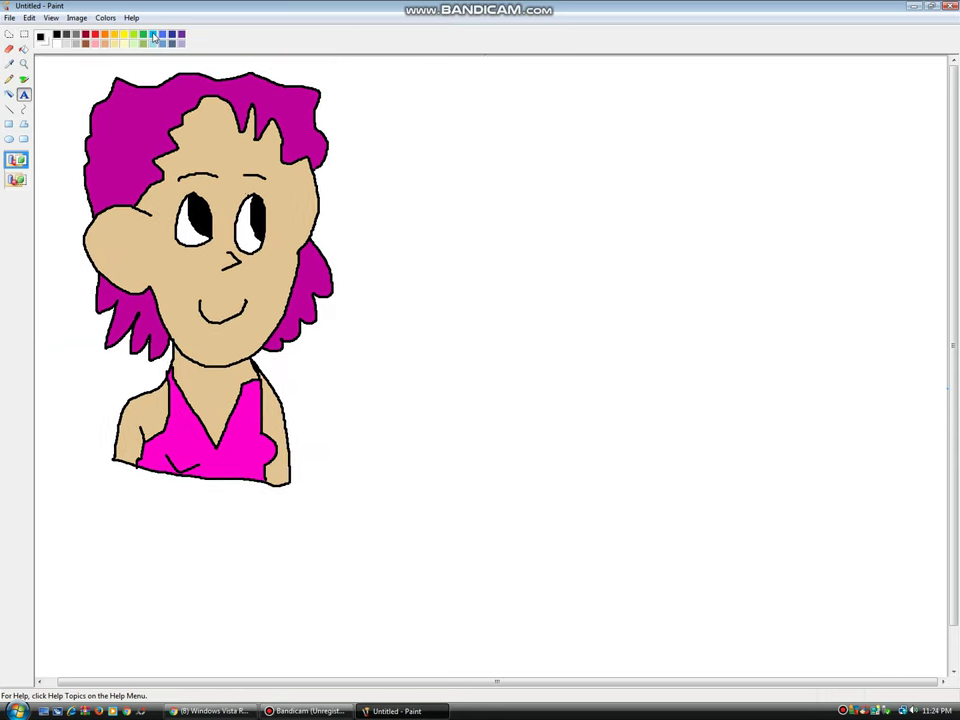
pyautogui.click(95, 44)
pyautogui.moveTo(520, 212); pyautogui.dragTo(839, 399)
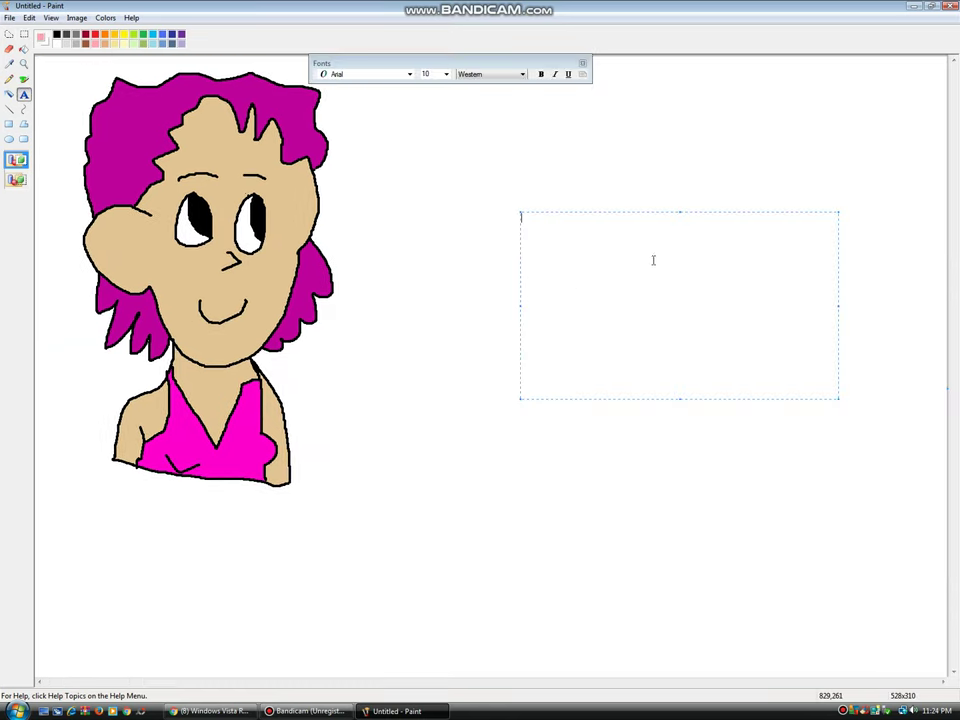
pyautogui.click(409, 74)
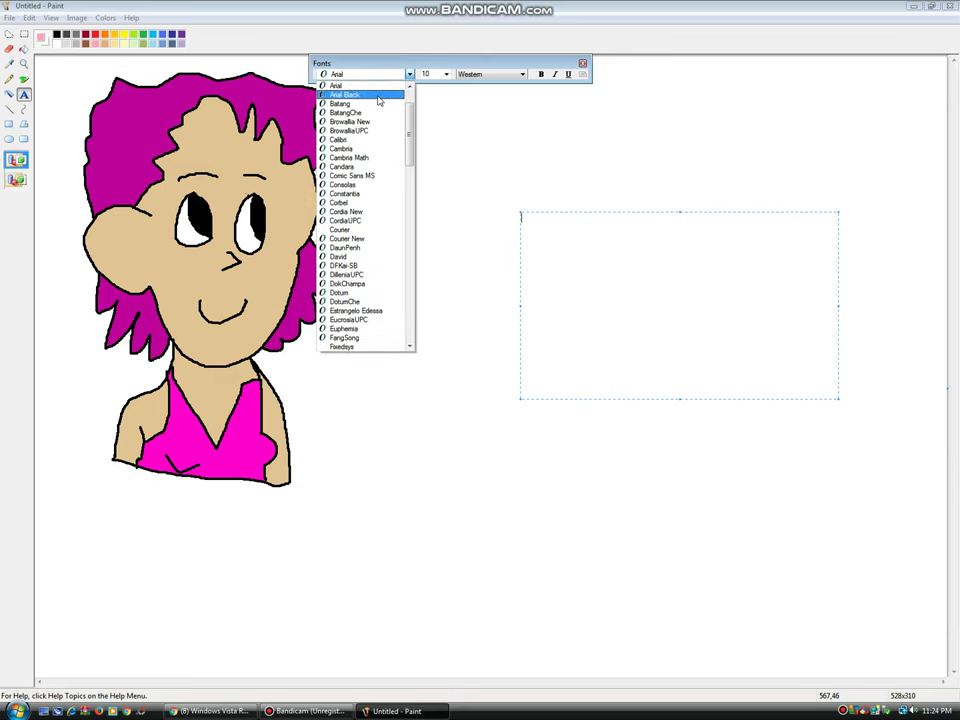
pyautogui.click(379, 96)
pyautogui.click(446, 74)
pyautogui.click(430, 169)
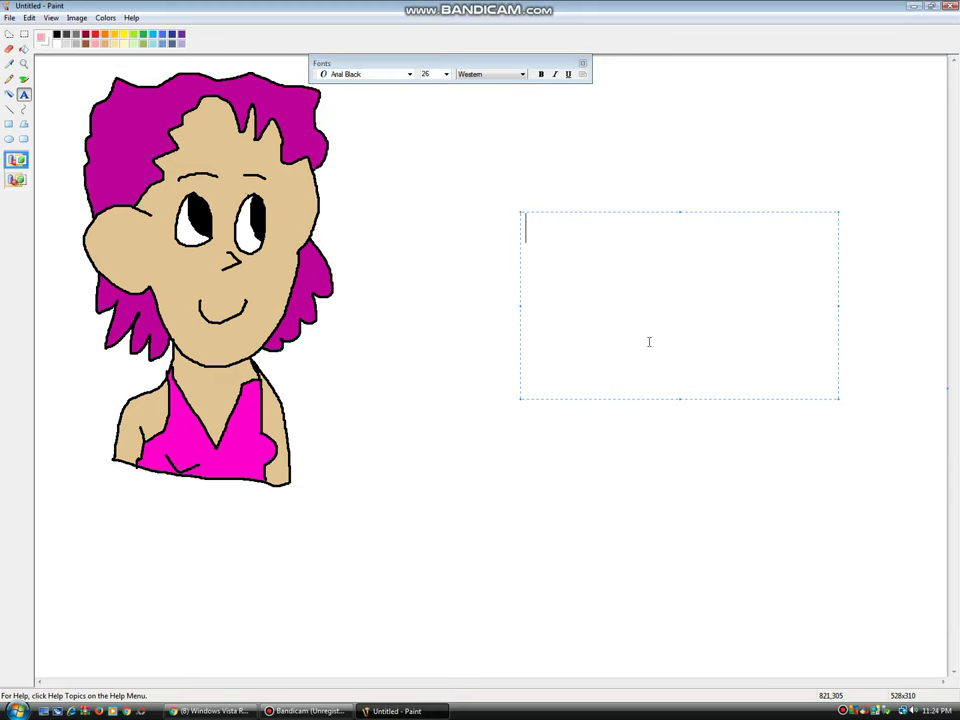
# Enter the character's full name as the first line of the text and leave a blank line below it
pyautogui.write('Viol')
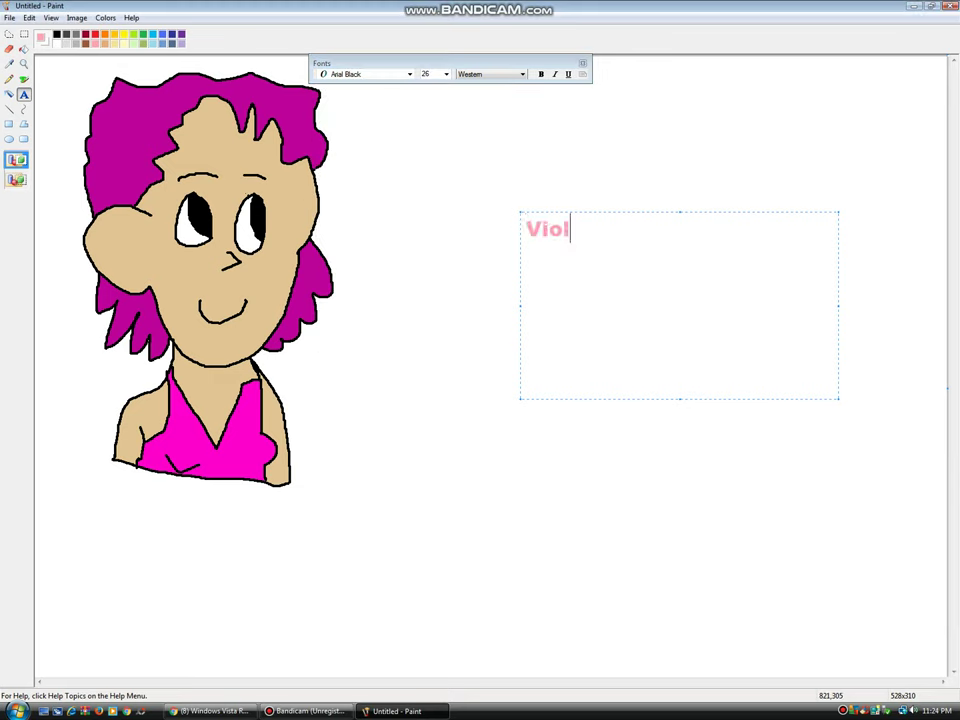
pyautogui.write('y Anderson')
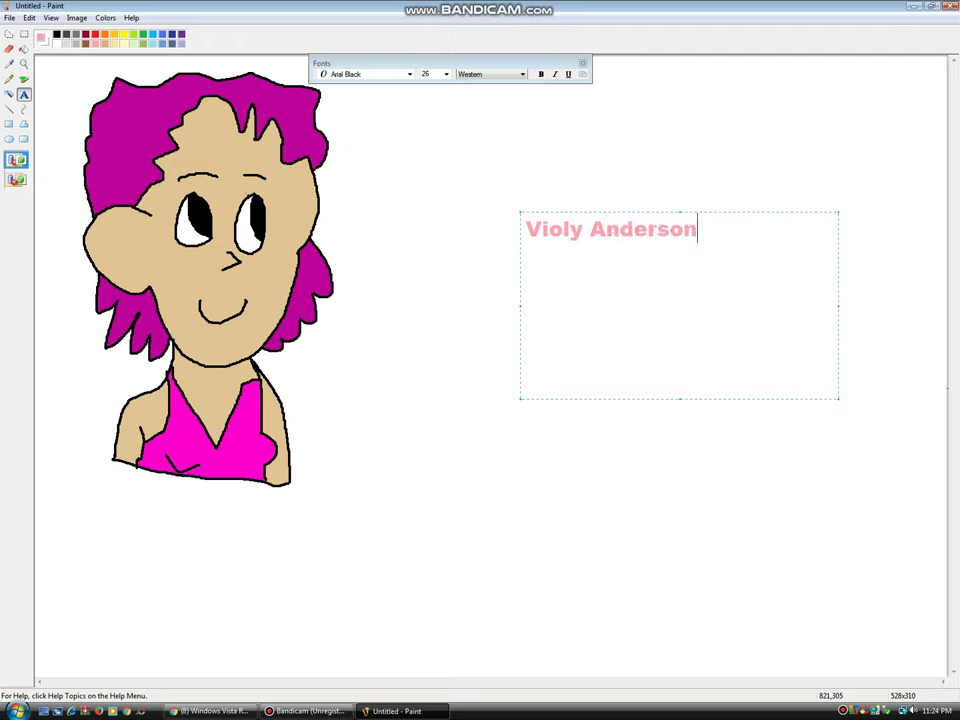
pyautogui.press('Return')
pyautogui.press('Return')
# Add the credit "Created By" followed by the creator's user name below the character's name and place the text on the canvas
pyautogui.write('Created B')
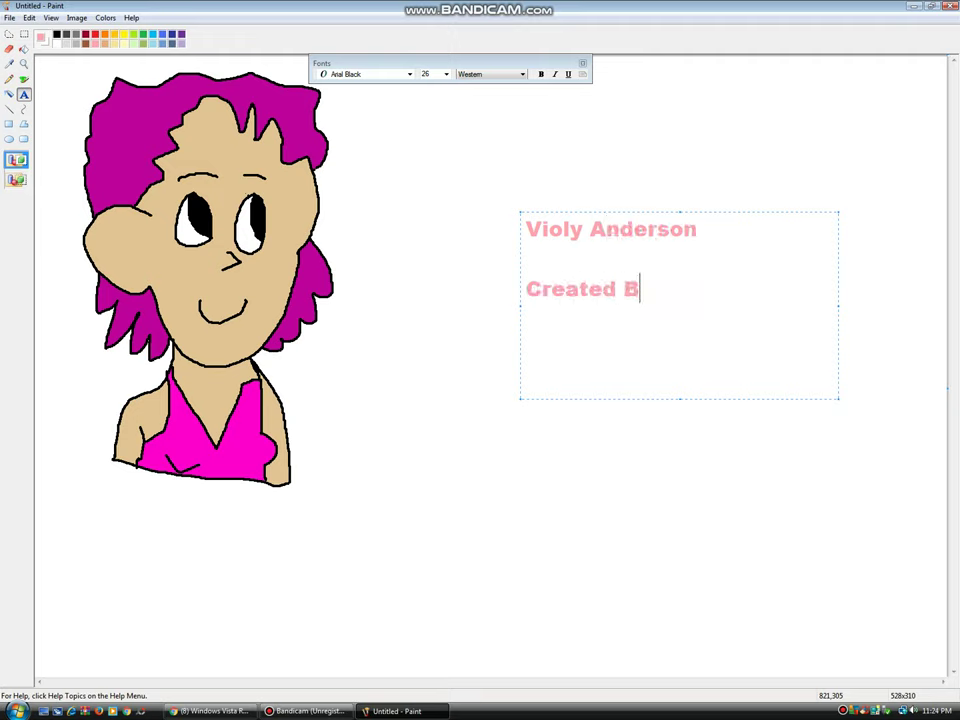
pyautogui.write('y IvamT')
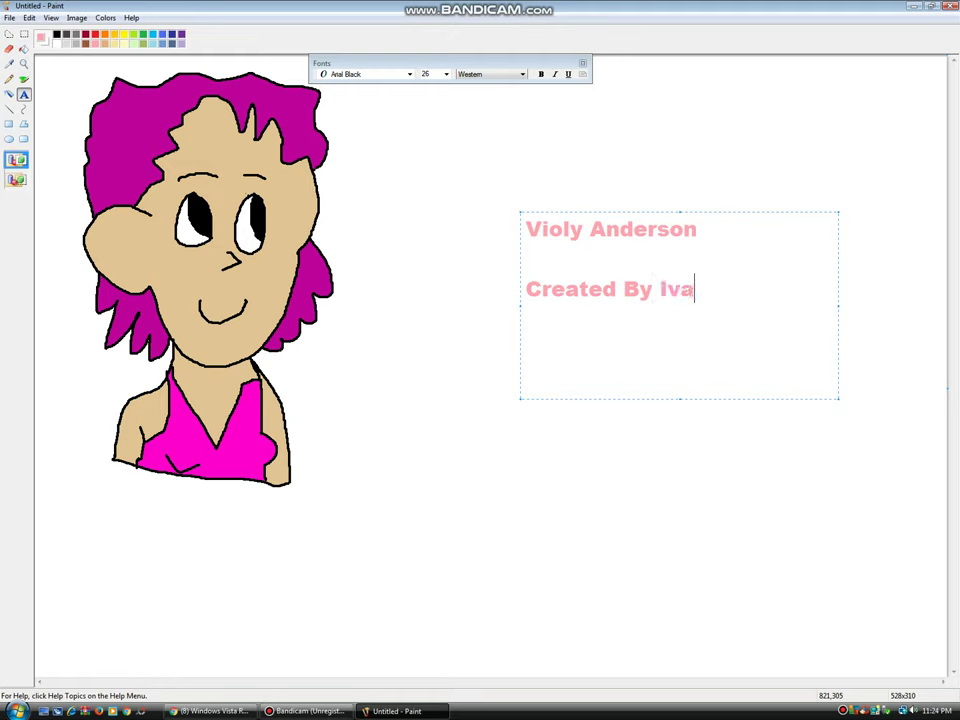
pyautogui.press('BackSpace')
pyautogui.press('BackSpace')
pyautogui.press('BackSpace')
pyautogui.write('AN')
pyautogui.press('BackSpace')
pyautogui.press('BackSpace')
pyautogui.write('an T')
pyautogui.press('BackSpace')
pyautogui.write('tHE')
pyautogui.press('BackSpace')
pyautogui.press('BackSpace')
pyautogui.press('BackSpace')
pyautogui.write('tH')
pyautogui.press('BackSpace')
pyautogui.press('BackSpace')
pyautogui.write('The')
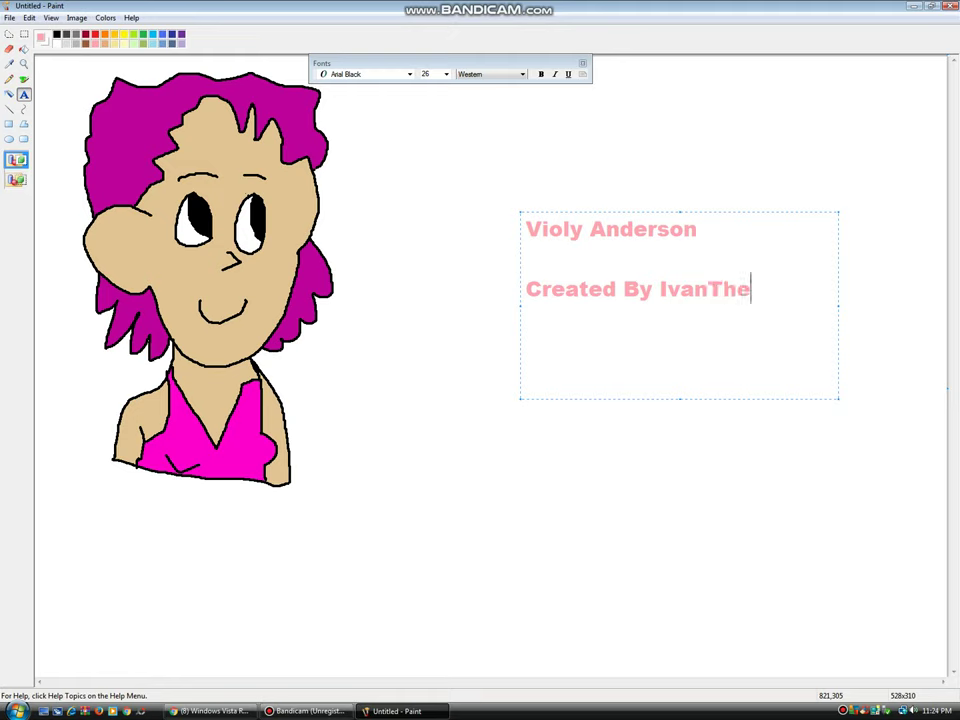
pyautogui.write('Editor')
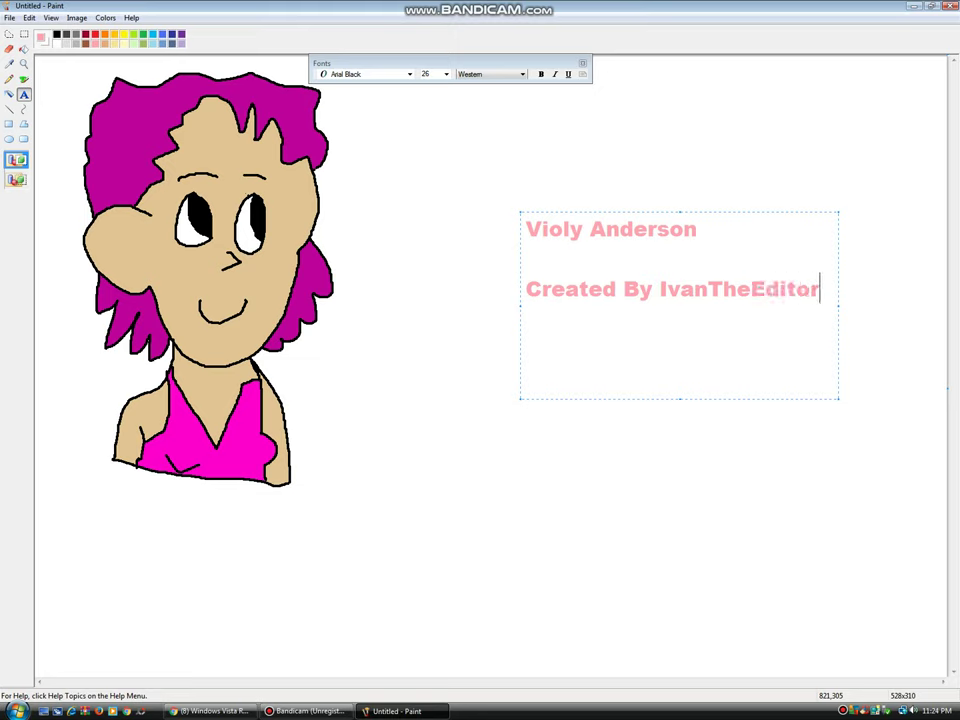
pyautogui.write('Guy')
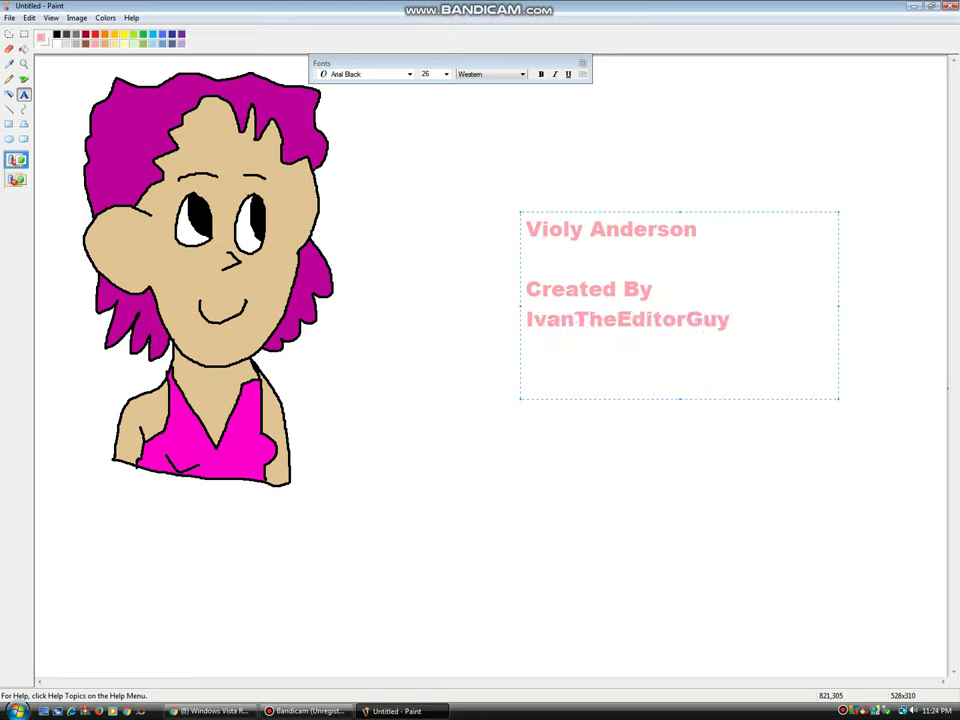
pyautogui.write('2020')
pyautogui.click(386, 366)
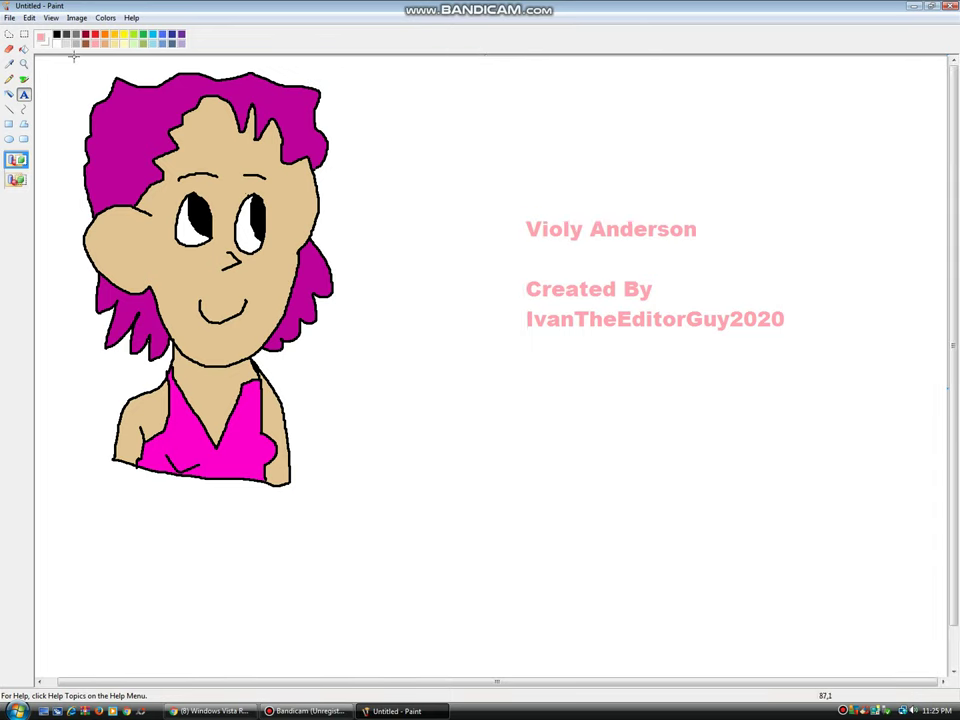
# Save the drawing as a JPEG in the Pictures folder, using the character's full name as the file name
pyautogui.click(9, 17)
pyautogui.click(36, 71)
pyautogui.write('Violy Anderson')
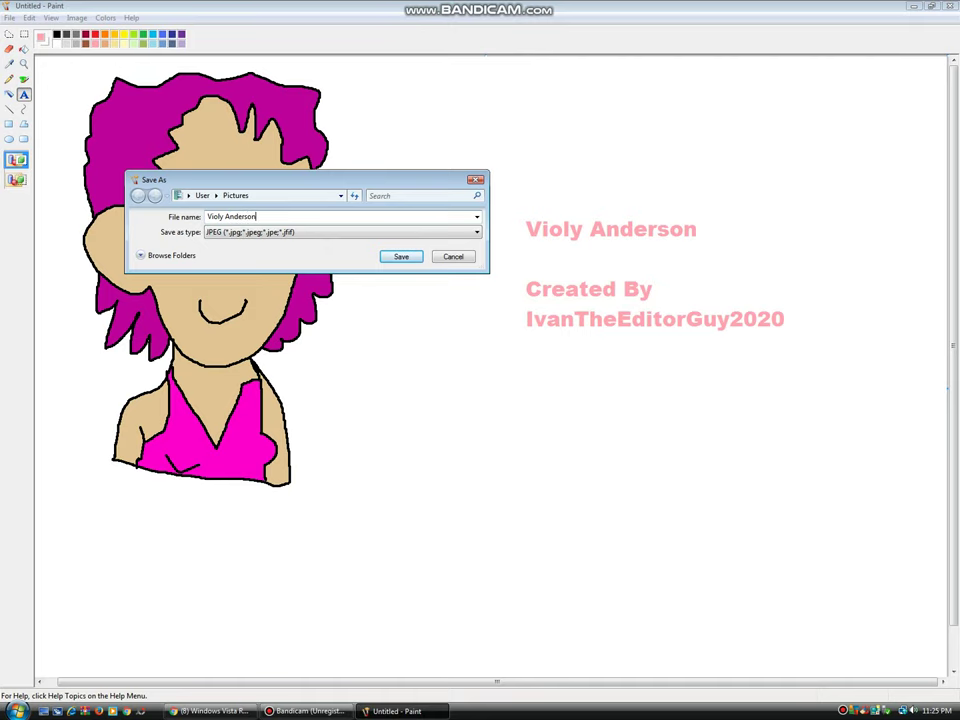
pyautogui.press('Return')
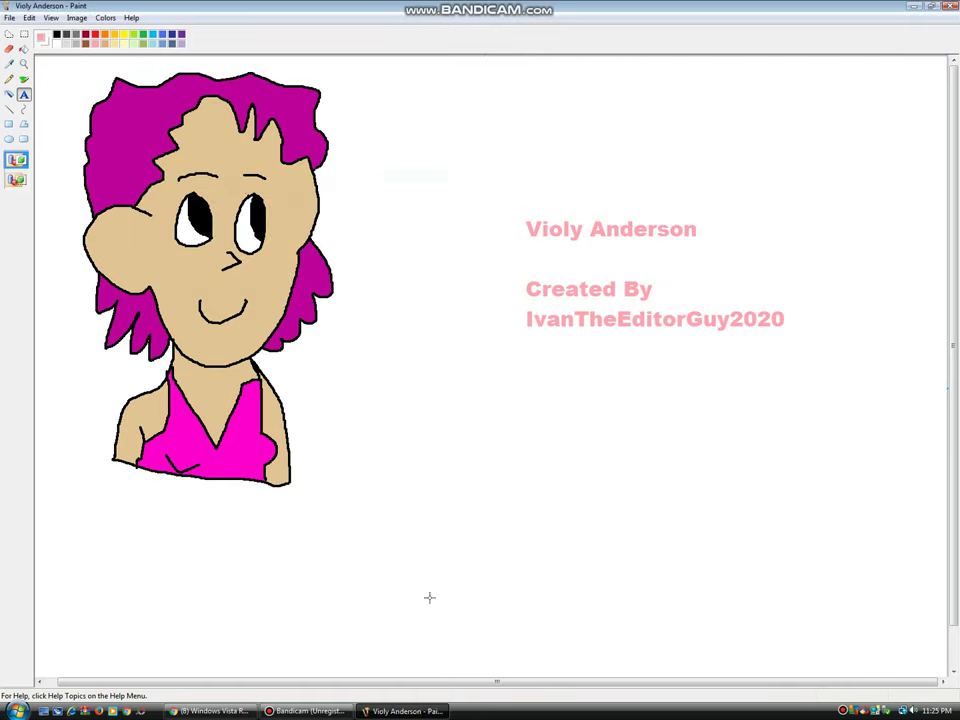